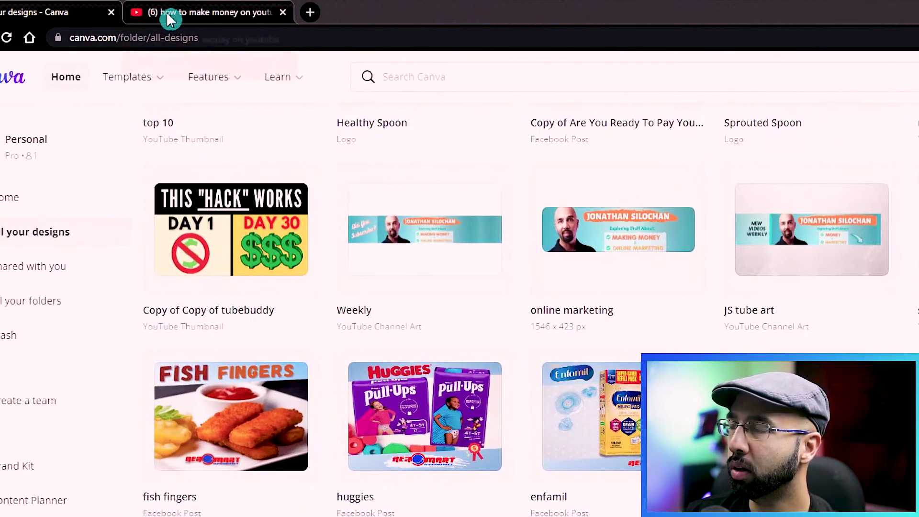
Switch to the YouTube search results and examine the thumbnails of the videos about making money with YouTube Shorts.
click(171, 18)
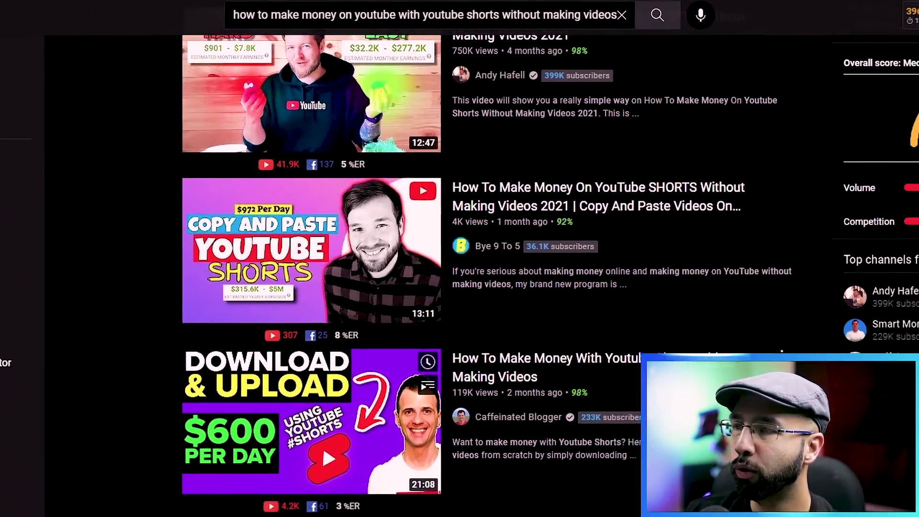
mouse_move(393, 502)
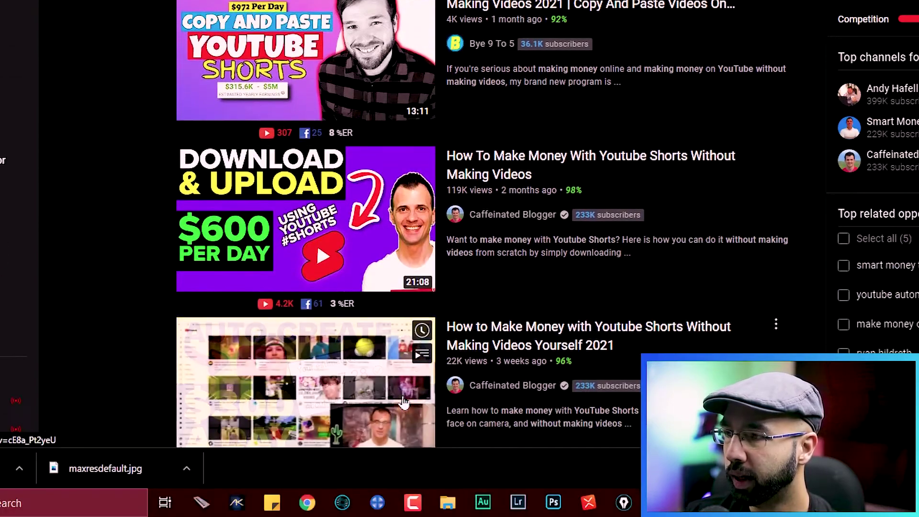
mouse_move(410, 396)
mouse_move(777, 250)
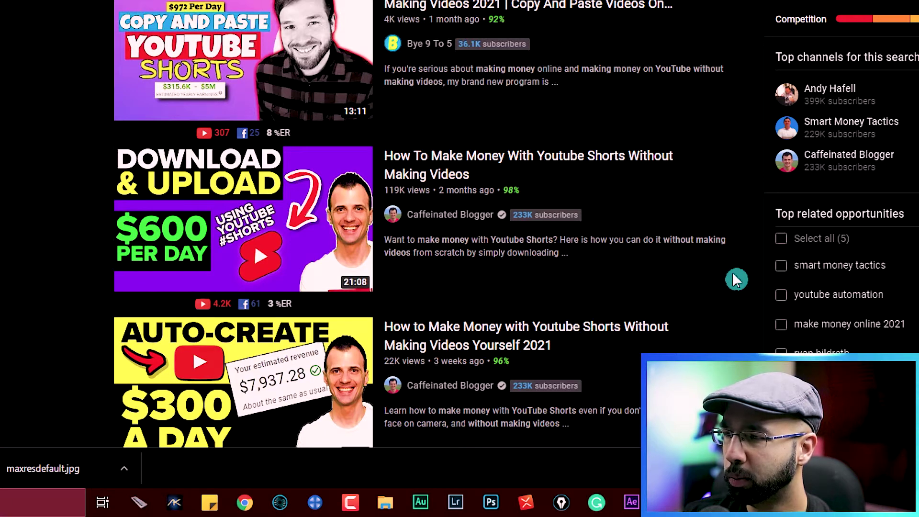
scroll(736, 280, down, 1)
scroll(735, 280, up, 1)
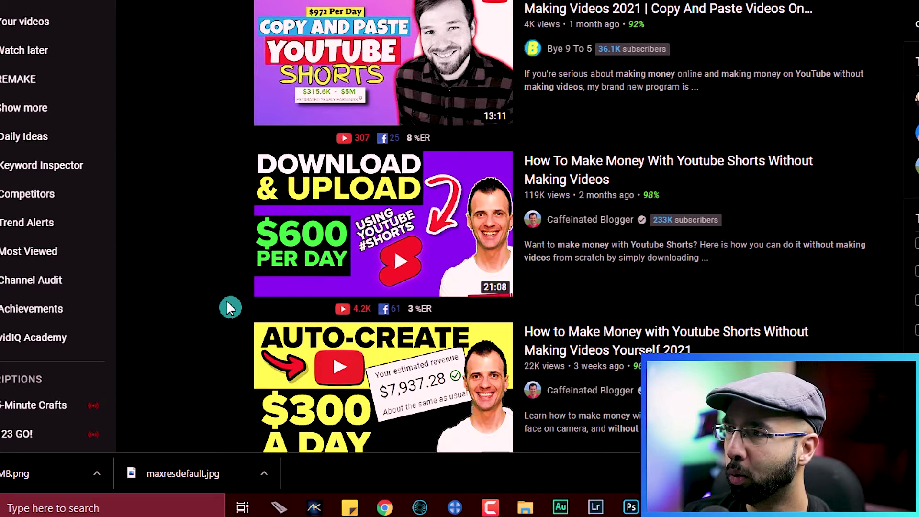
scroll(230, 308, up, 5)
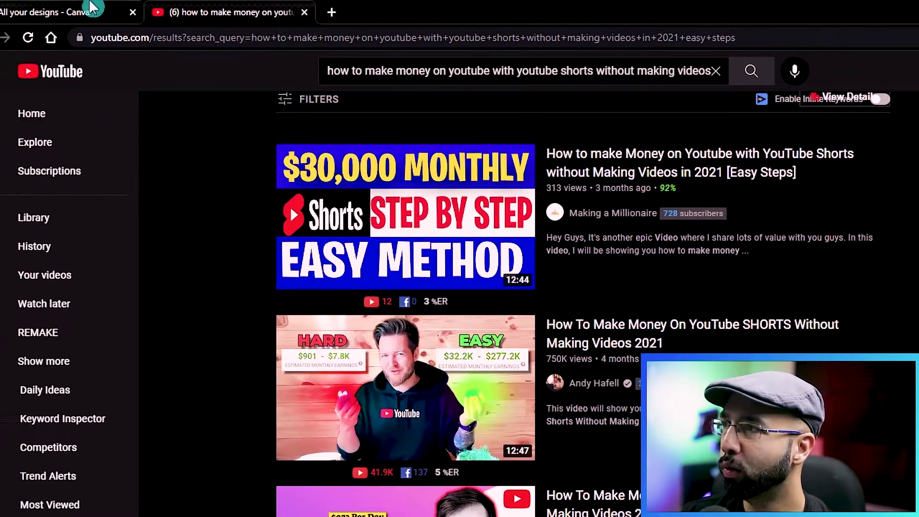
Return to Canva and create a blank YouTube Thumbnail design, finding the format by searching for "thumbnail".
click(92, 10)
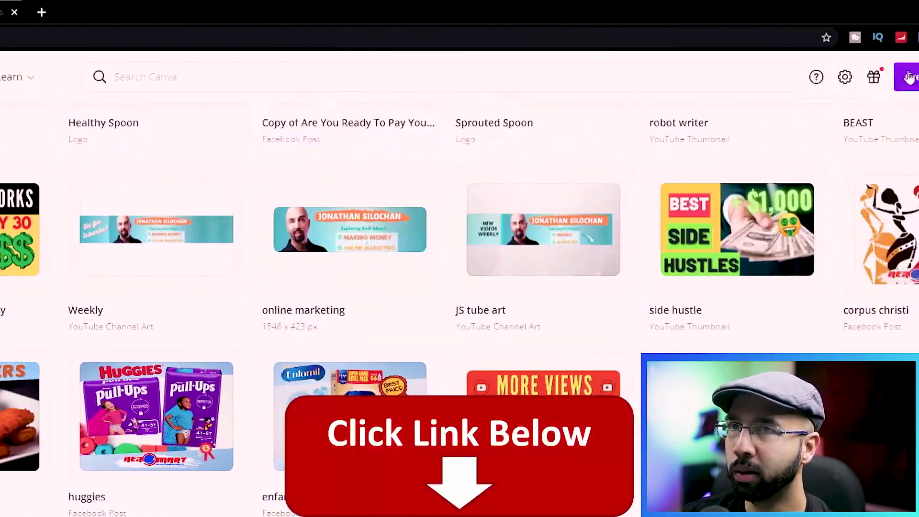
click(789, 78)
text(thumbnail)
click(685, 150)
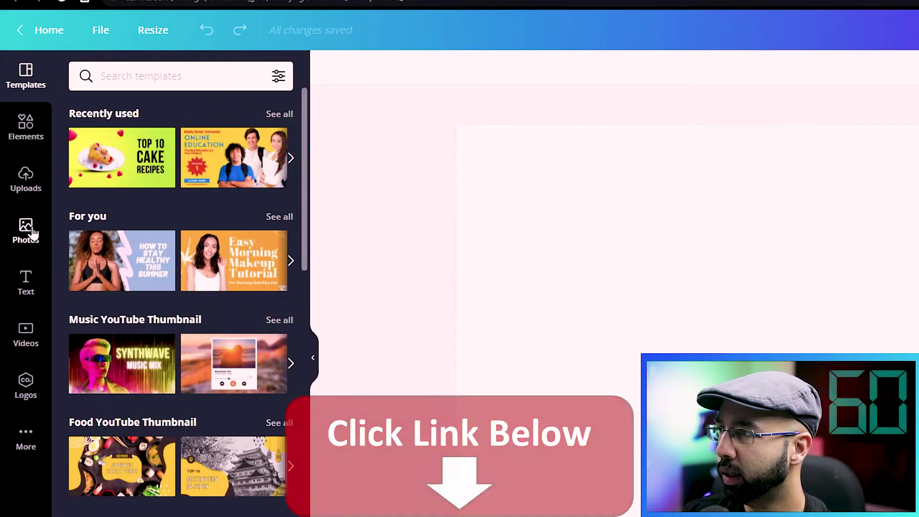
Search the stock photos for "youtube" and add the close-up of the YouTube website in a browser to the page.
click(26, 230)
click(128, 128)
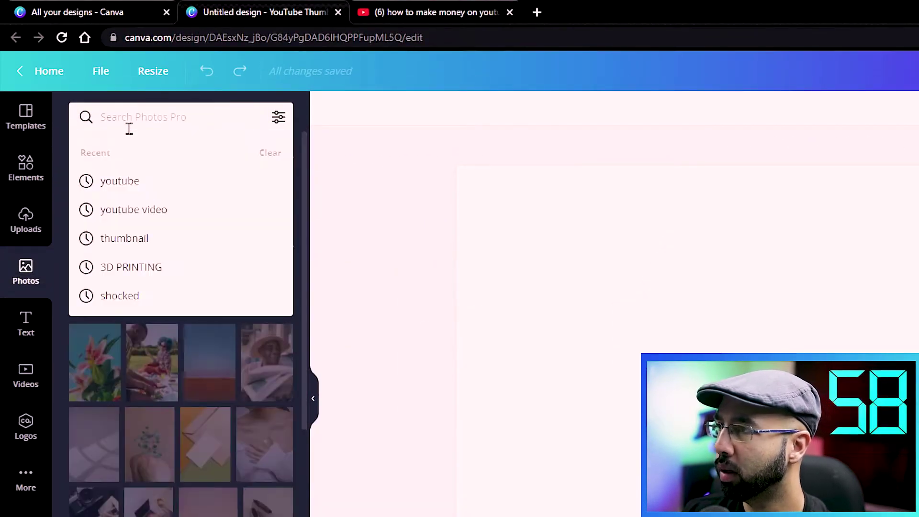
text(youtube)
key(Return)
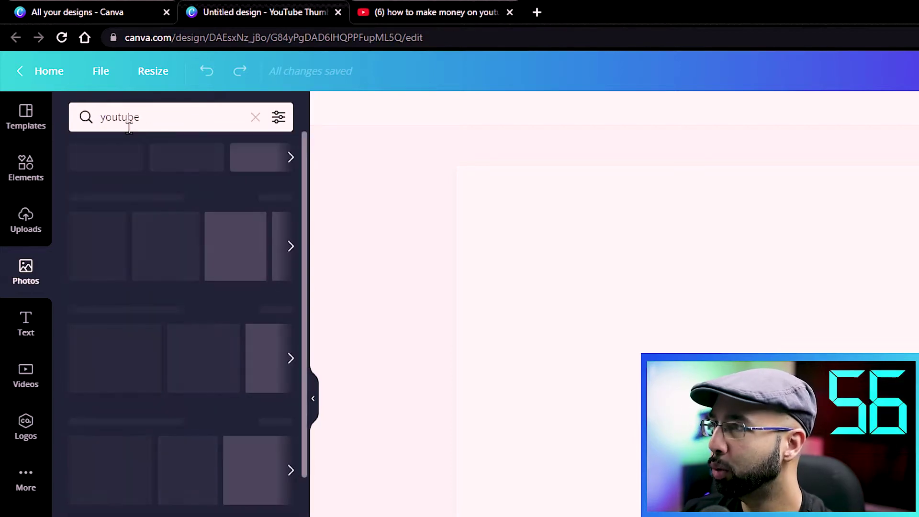
click(130, 264)
key(ctrl+z)
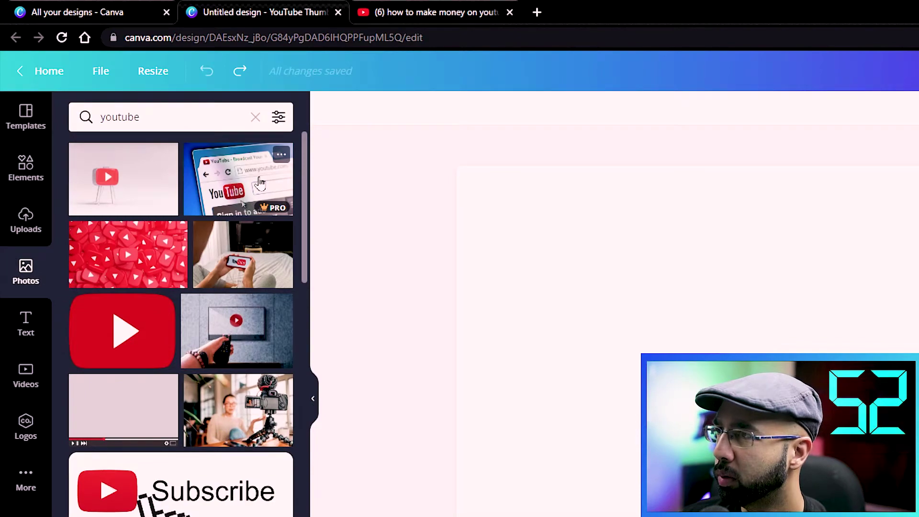
click(259, 182)
Enlarge the YouTube browser photo until it covers the whole thumbnail page.
drag(847, 461, 812, 479)
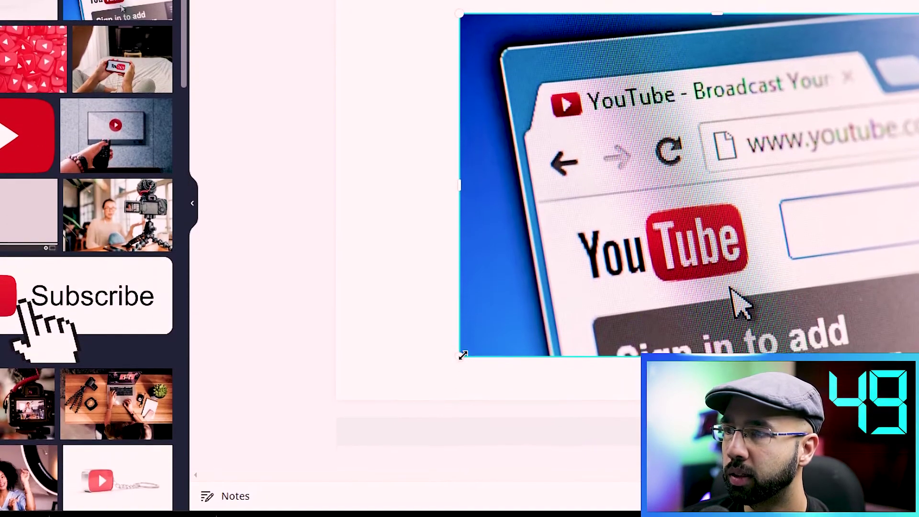
drag(263, 356, 227, 371)
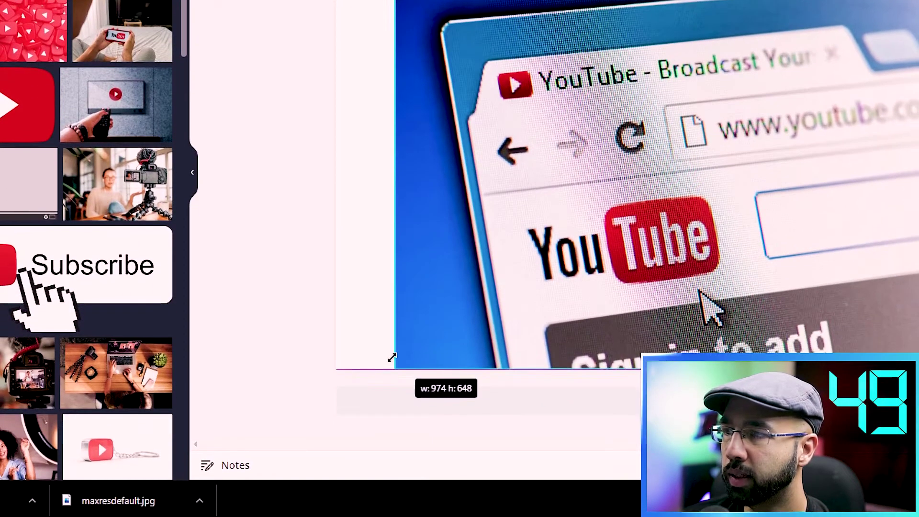
drag(391, 359, 390, 358)
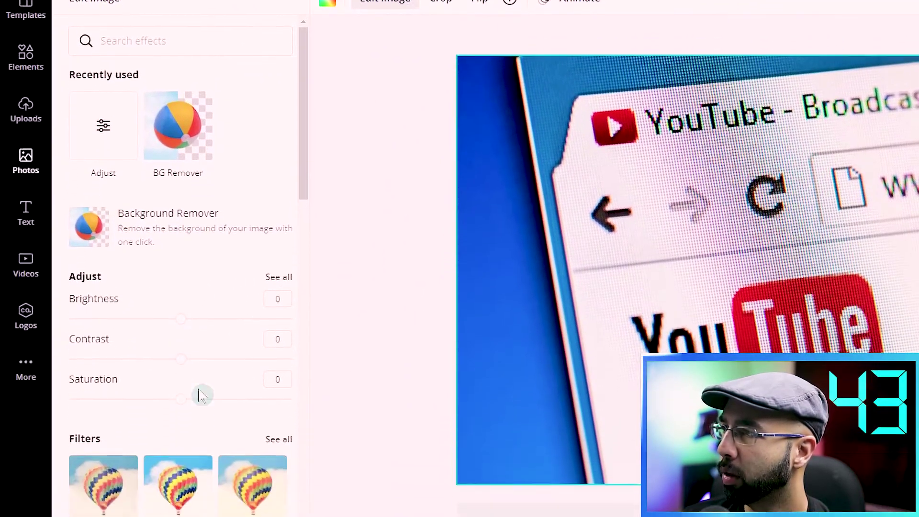
Adjust the background photo with a blur of 34 and slightly higher saturation.
click(278, 276)
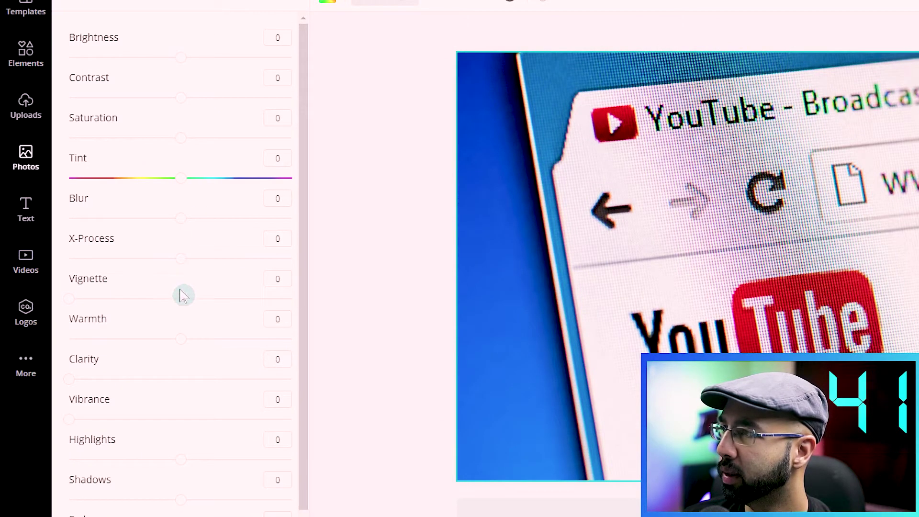
drag(174, 216, 218, 218)
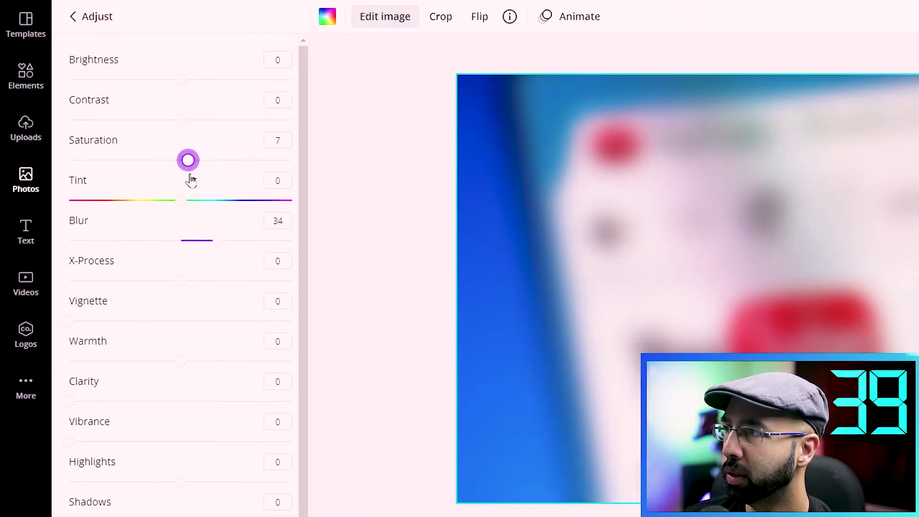
click(376, 263)
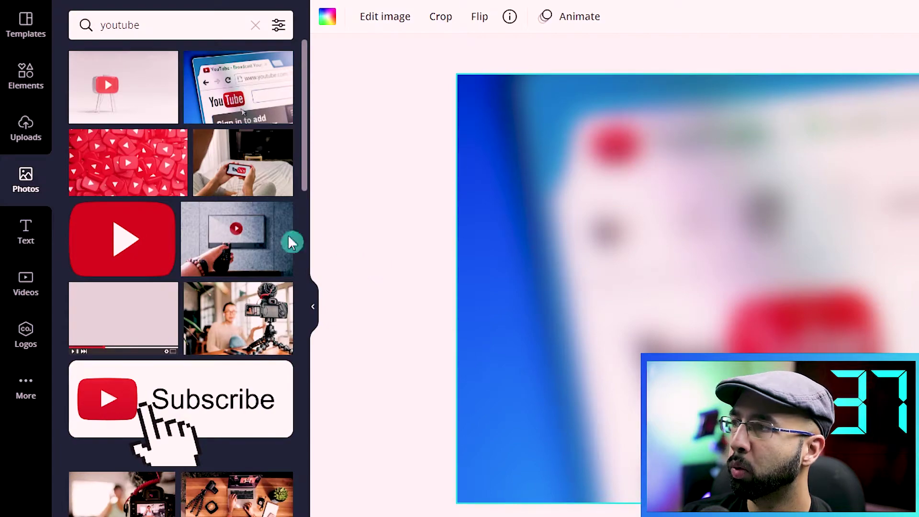
Add a heading text box over the blurred photo and set its font to League Gothic.
click(29, 242)
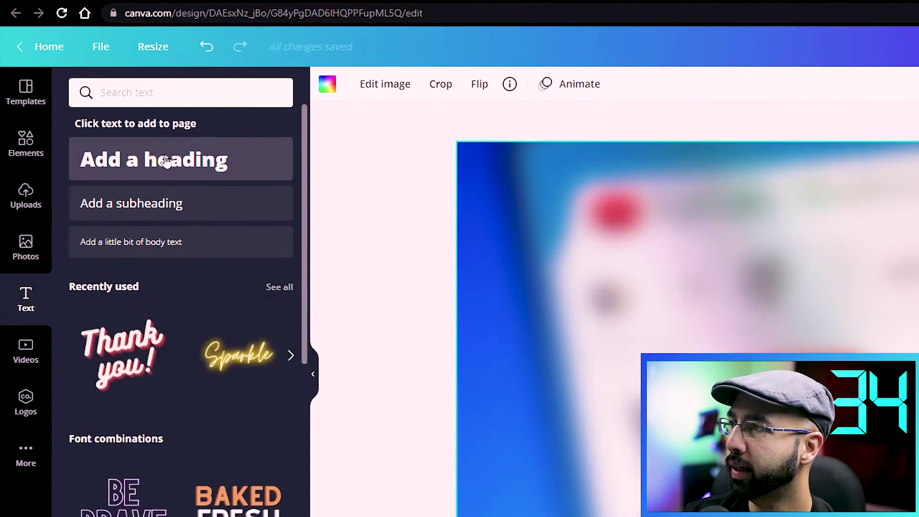
click(158, 93)
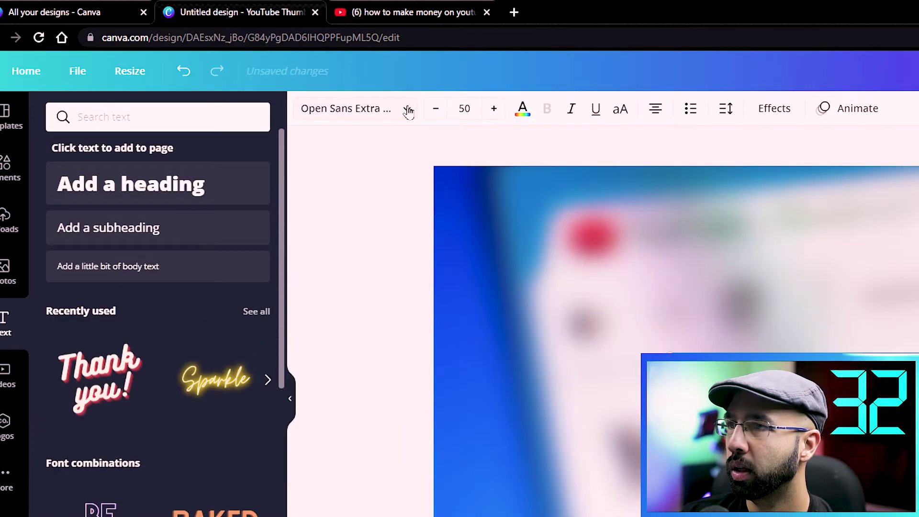
click(426, 91)
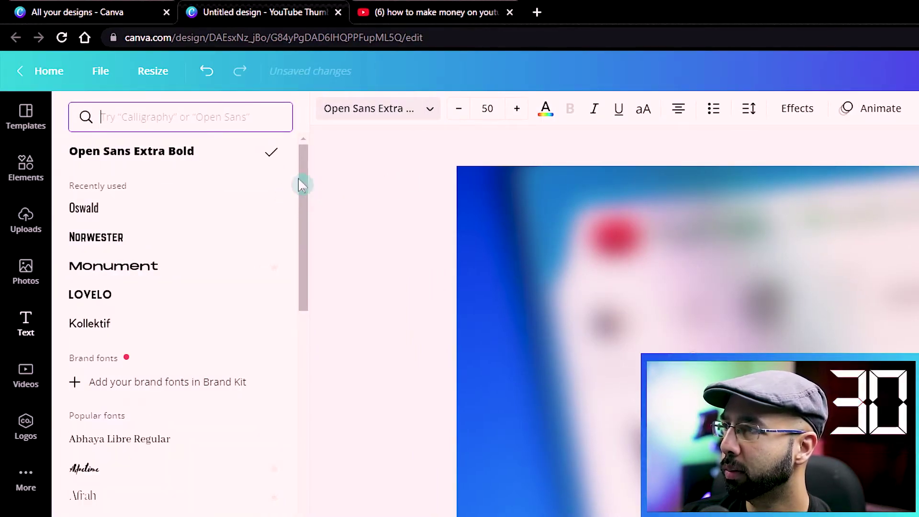
drag(300, 184, 287, 459)
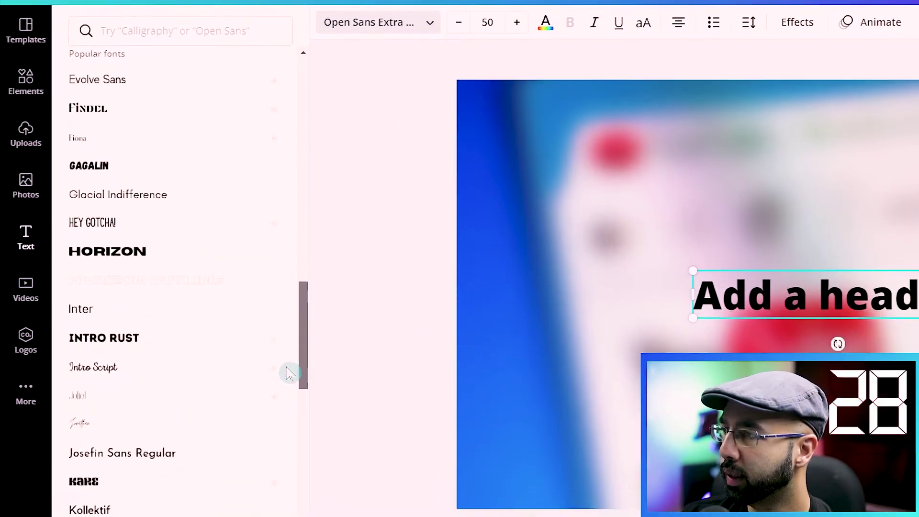
drag(287, 372, 283, 405)
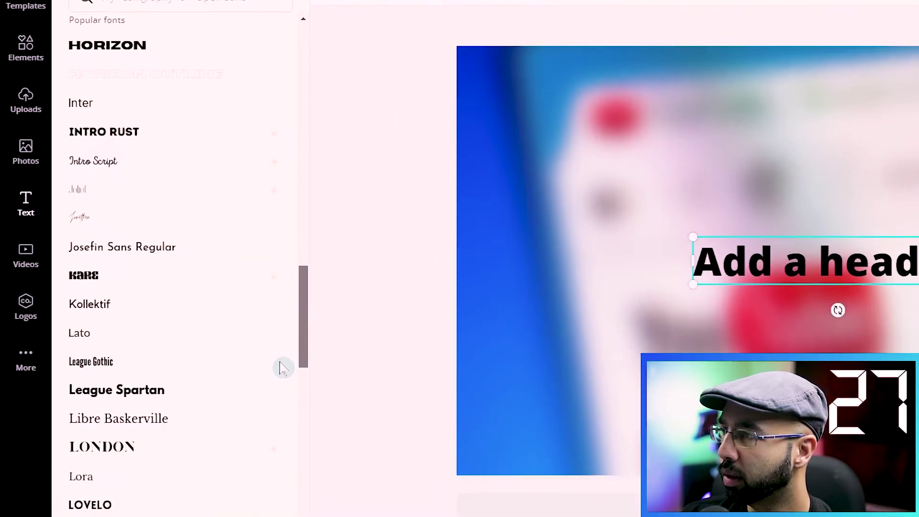
click(144, 407)
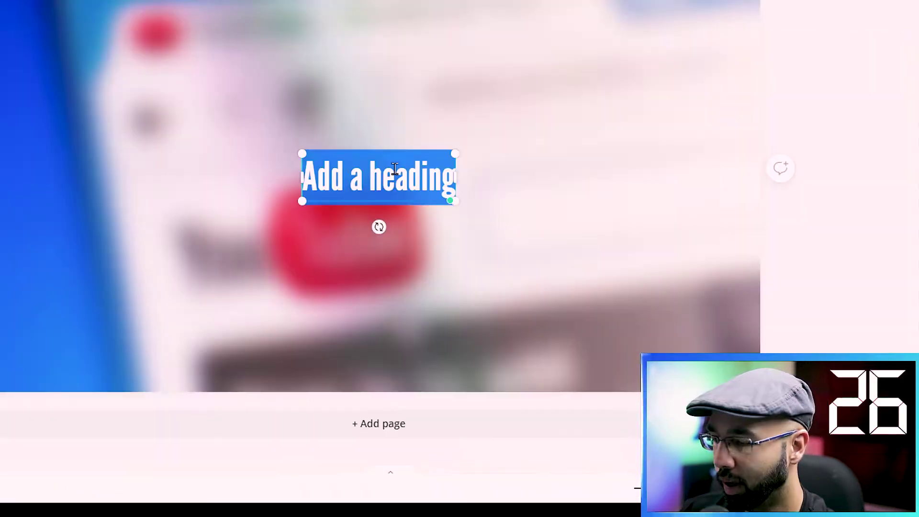
Replace the heading's placeholder text with "MAKE $10,000".
text(MAKE $)
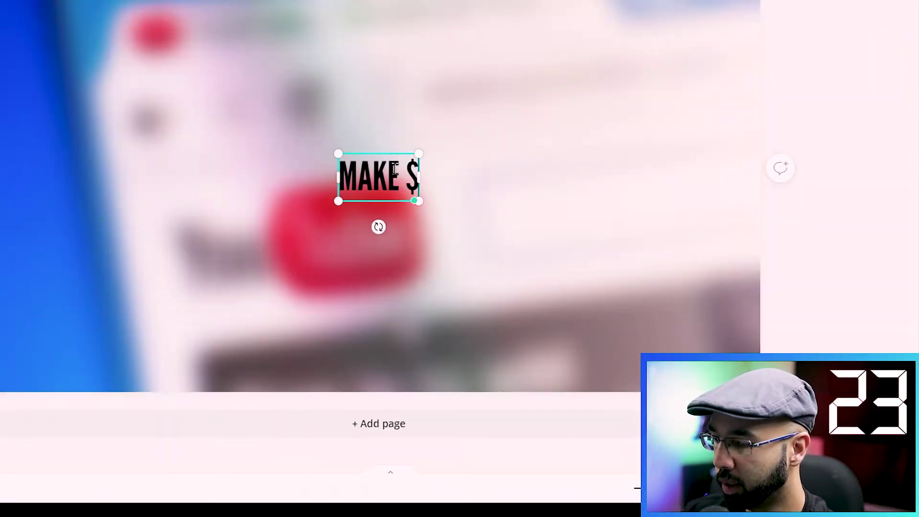
text(1,000)
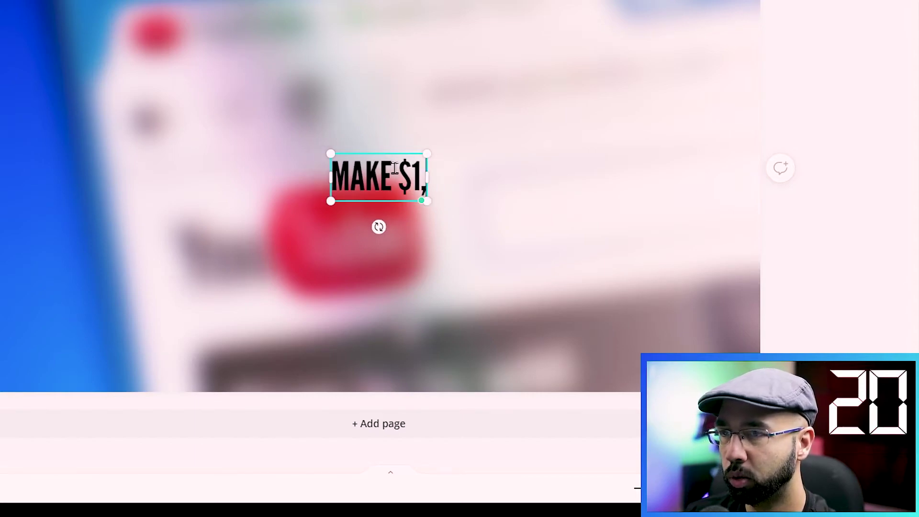
text(0)
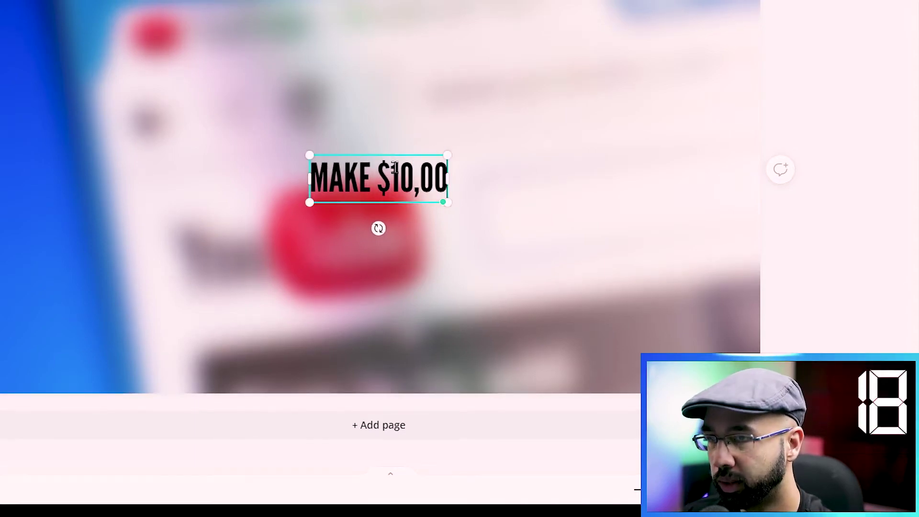
text(0)
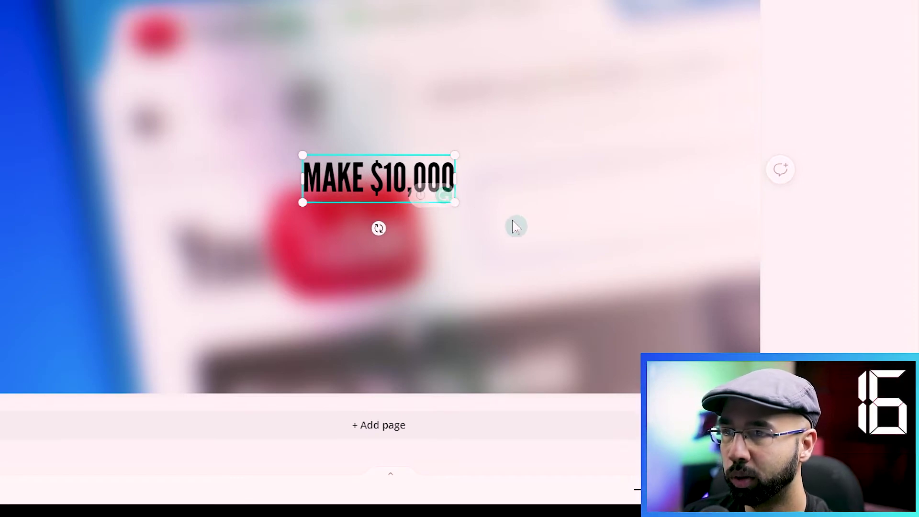
text(0)
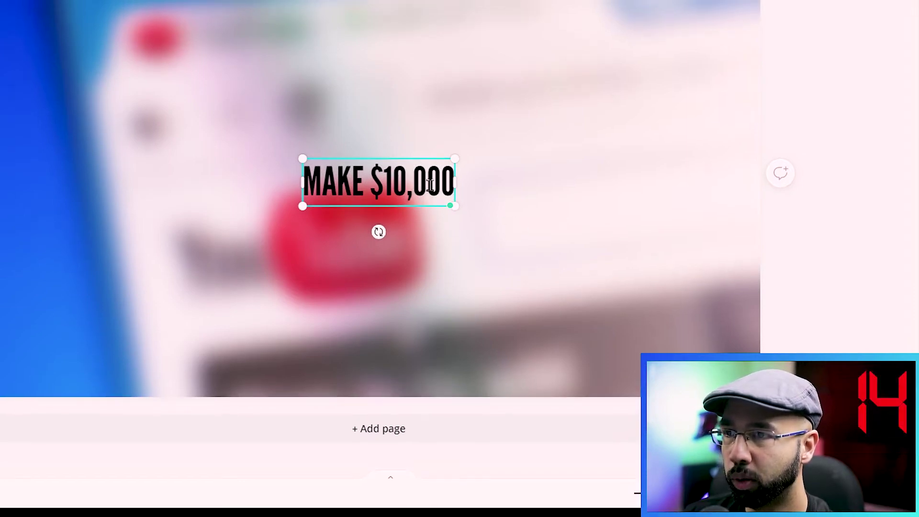
Move the heading to the upper edge of the thumbnail and enlarge it to about font size 226, nearly the full page width.
drag(388, 173, 130, 3)
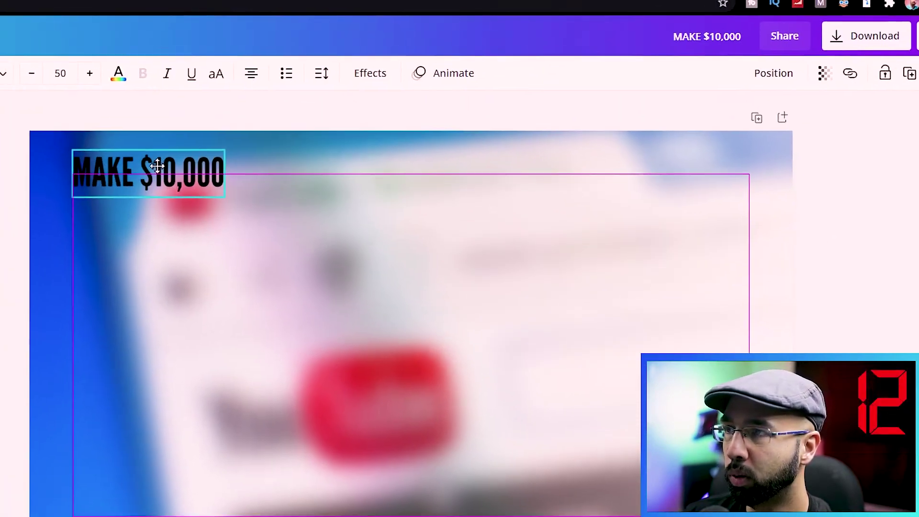
drag(193, 28, 730, 202)
drag(616, 291, 559, 258)
Change the text color of the "MAKE $10,000" heading to light green.
double_click(302, 172)
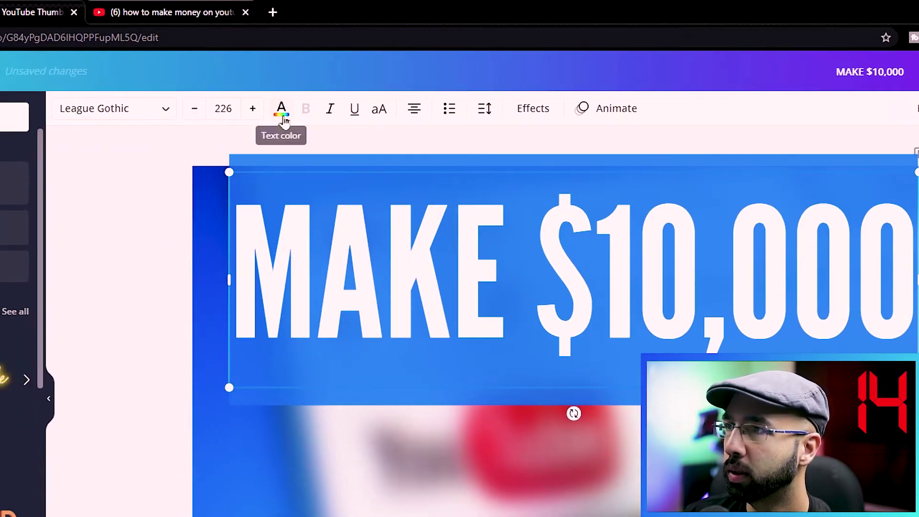
click(282, 116)
click(129, 349)
click(84, 24)
click(169, 175)
Apply the Shadow effect to the "MAKE $10,000" heading and make the shadow black.
click(762, 94)
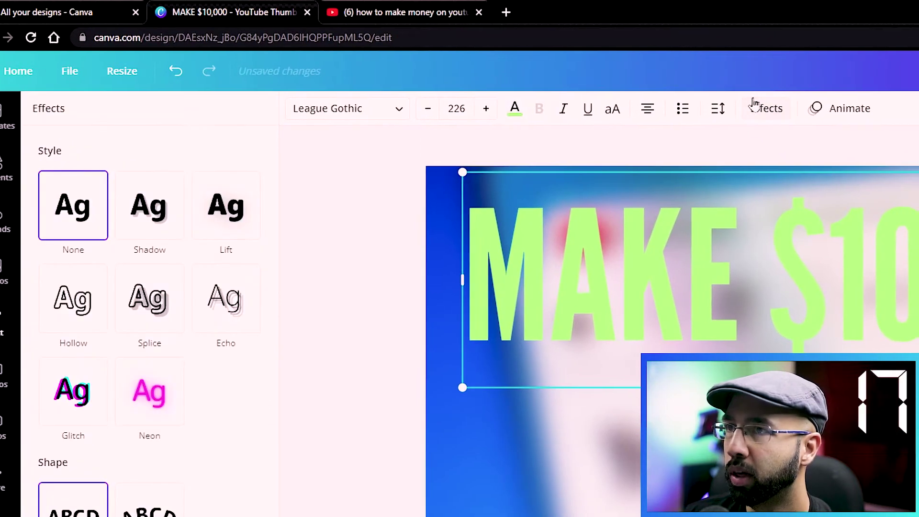
click(139, 299)
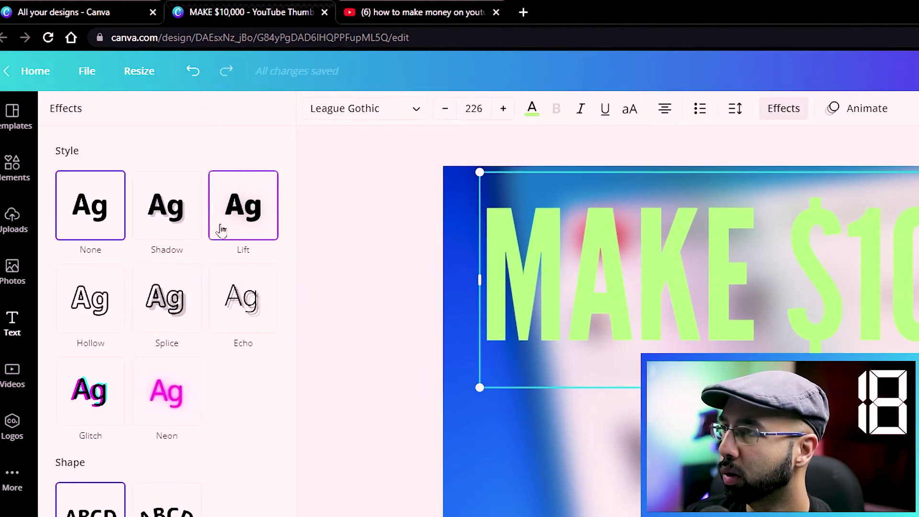
click(172, 230)
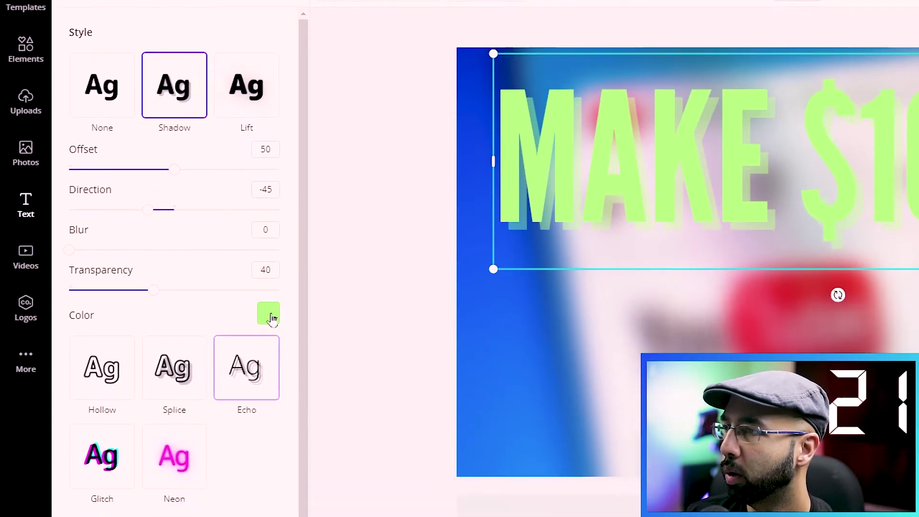
click(254, 431)
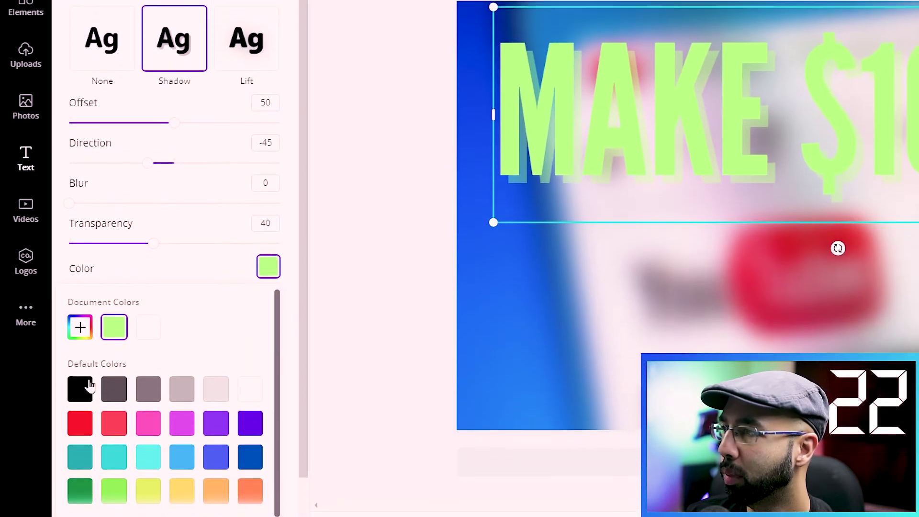
click(80, 435)
Set the heading shadow's transparency to 100, blur to 9 and direction to -76.
click(231, 286)
drag(225, 220, 282, 219)
drag(92, 181, 90, 180)
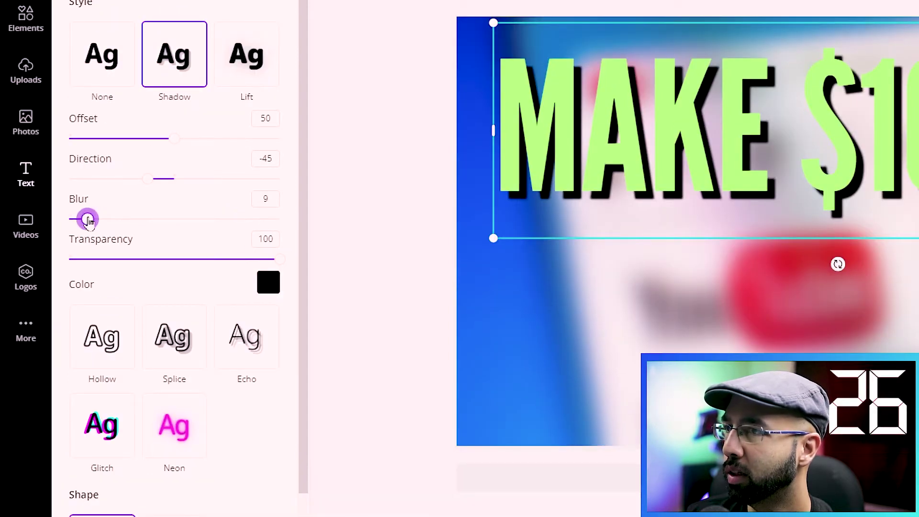
mouse_move(147, 178)
mouse_down()
mouse_move(166, 177)
mouse_move(136, 178)
mouse_up()
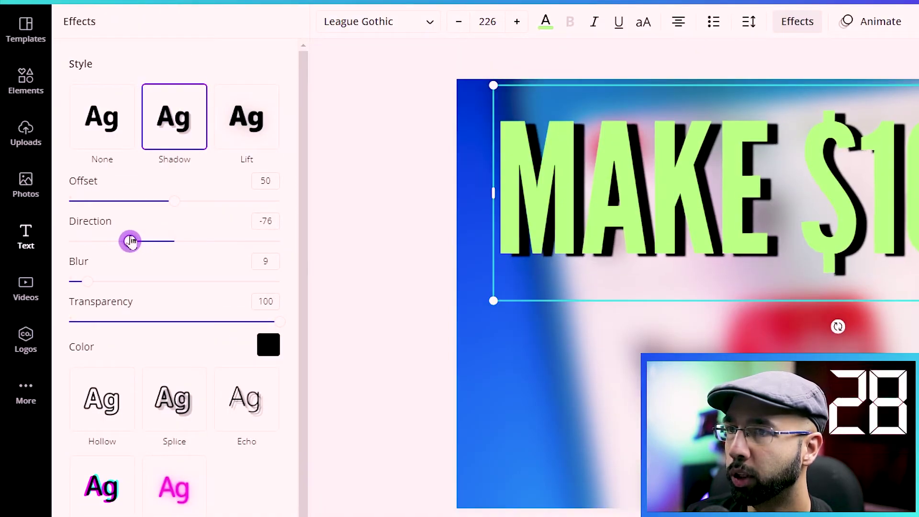
Search the elements for "SPLASH", place the purple brush-stroke splash below the heading and recolor it black.
click(693, 320)
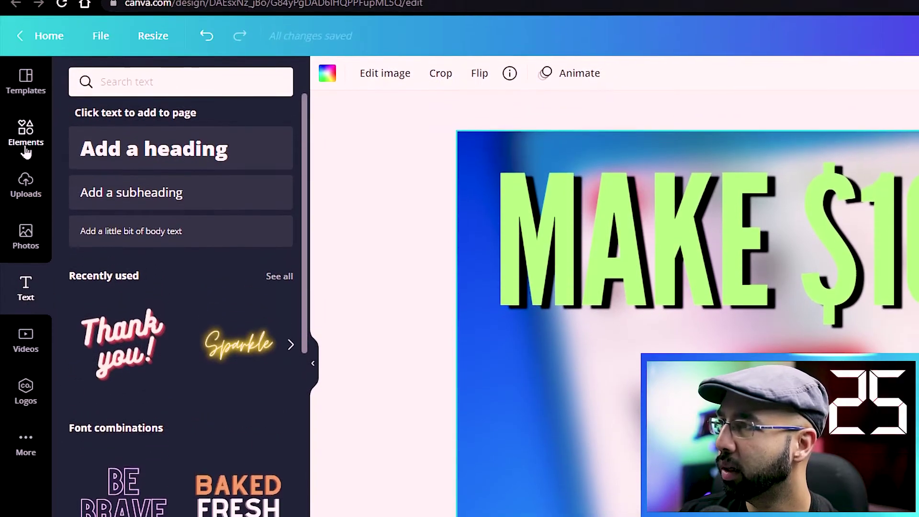
click(25, 50)
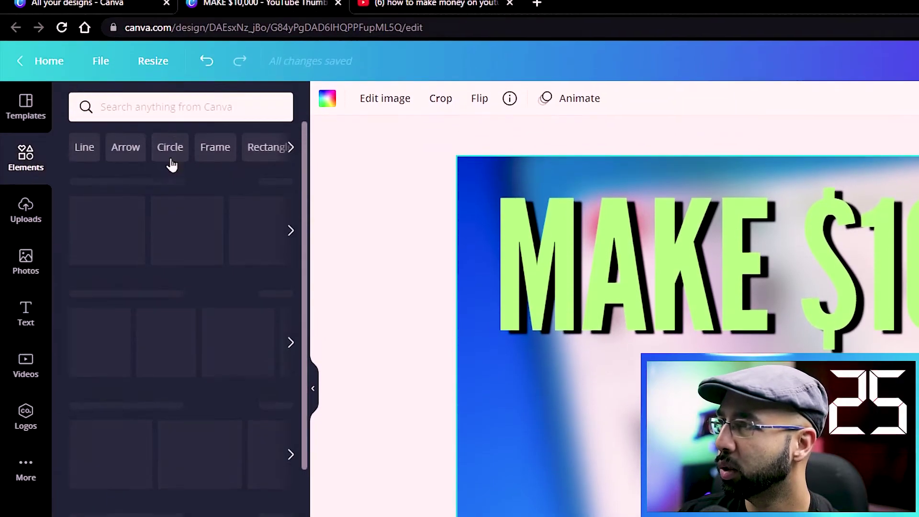
click(177, 5)
text(SPLASH)
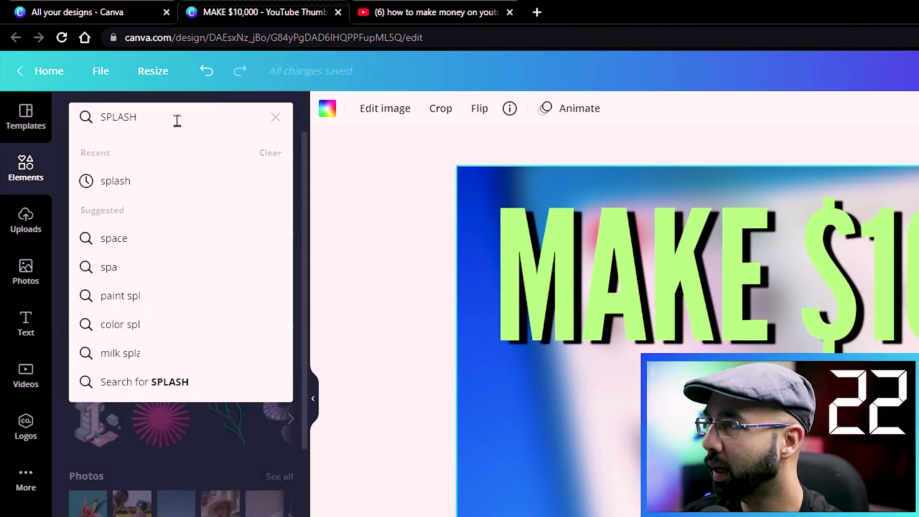
key(Return)
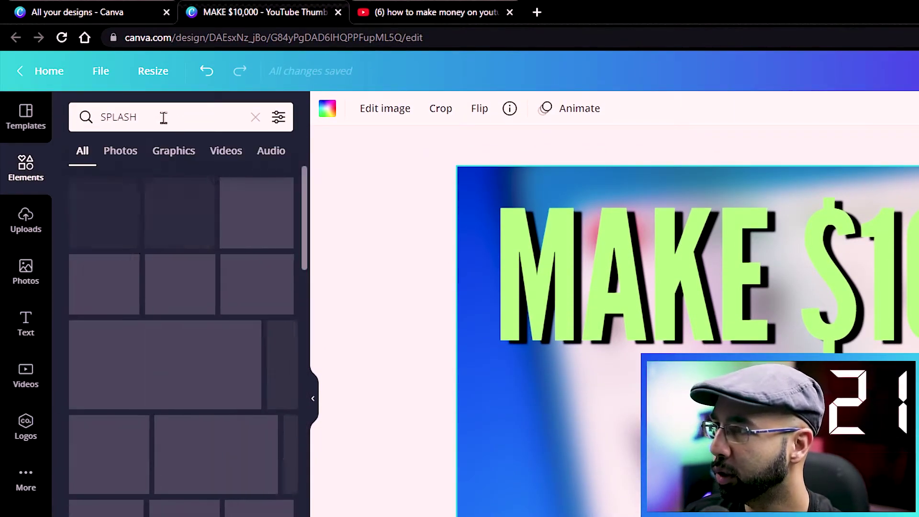
mouse_move(165, 284)
mouse_down()
mouse_move(526, 373)
mouse_move(765, 390)
mouse_up()
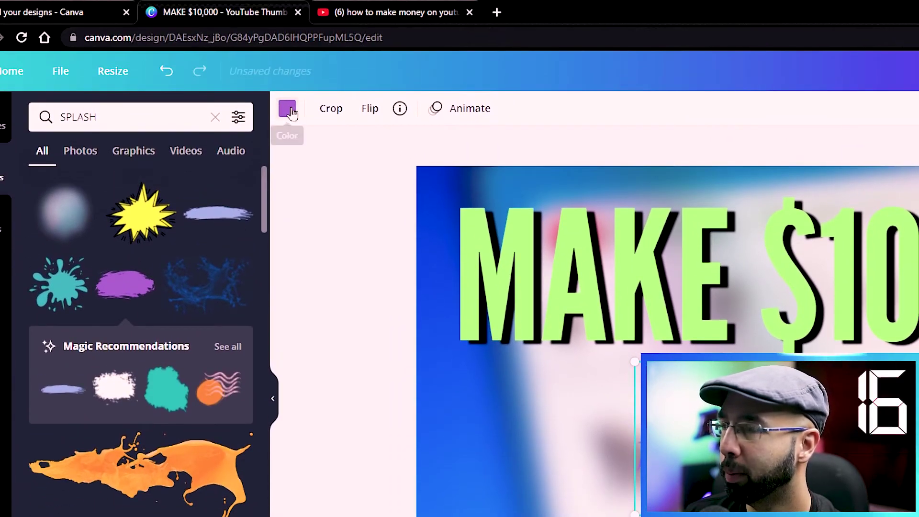
click(288, 110)
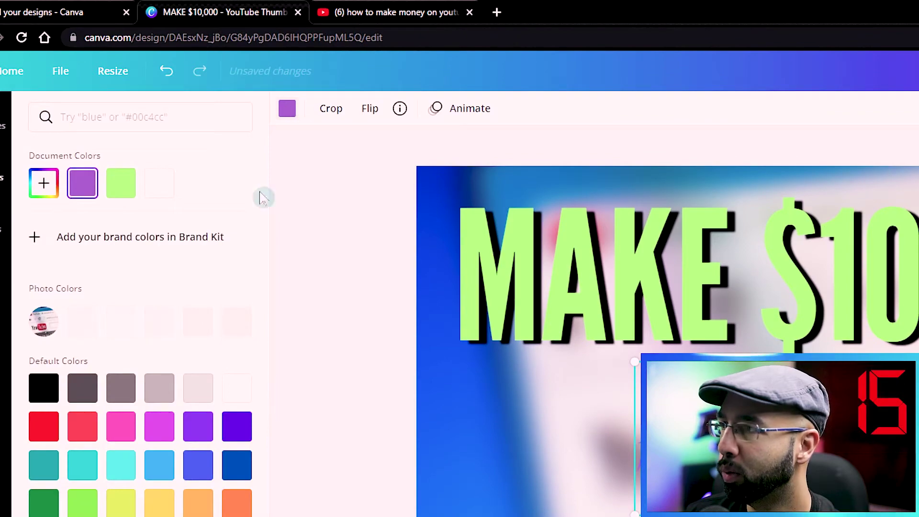
click(43, 387)
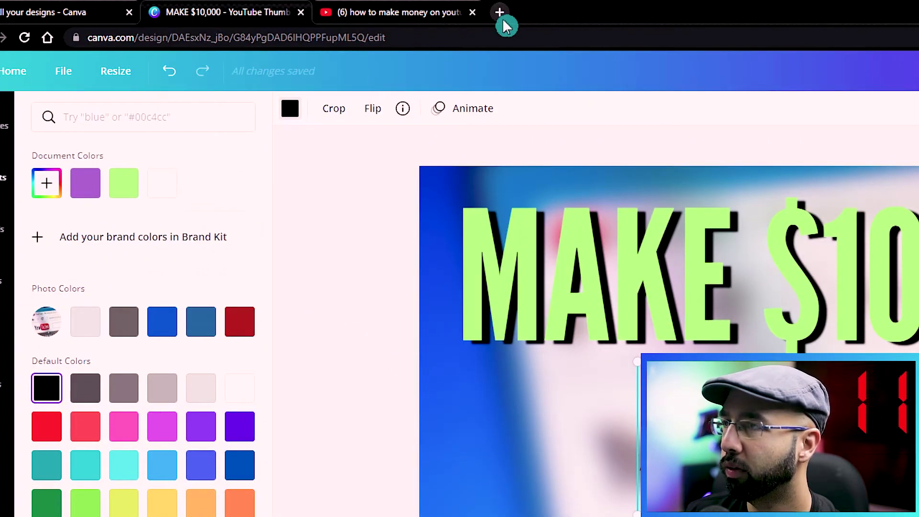
In a new browser tab, search Google Images for "youtube shorts logo png".
click(499, 14)
text(YOUTUBE SH)
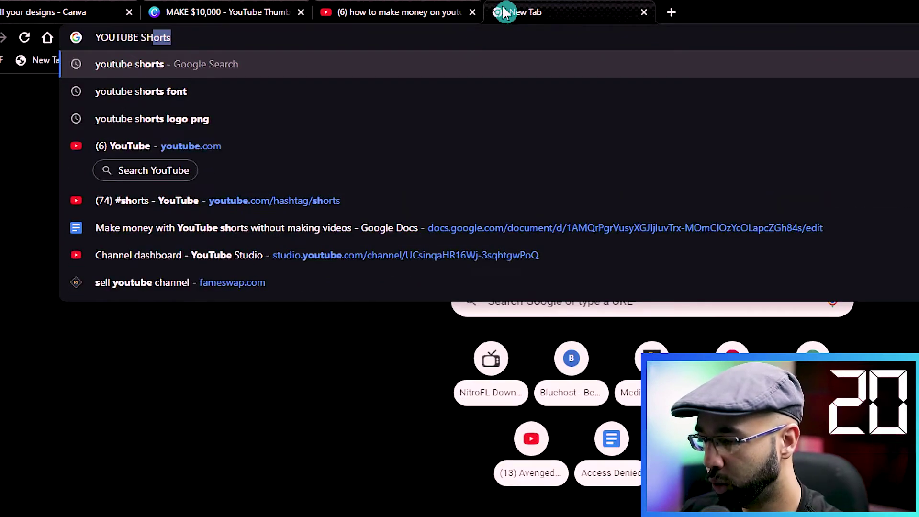
text(ORTS LOGO)
key(Return)
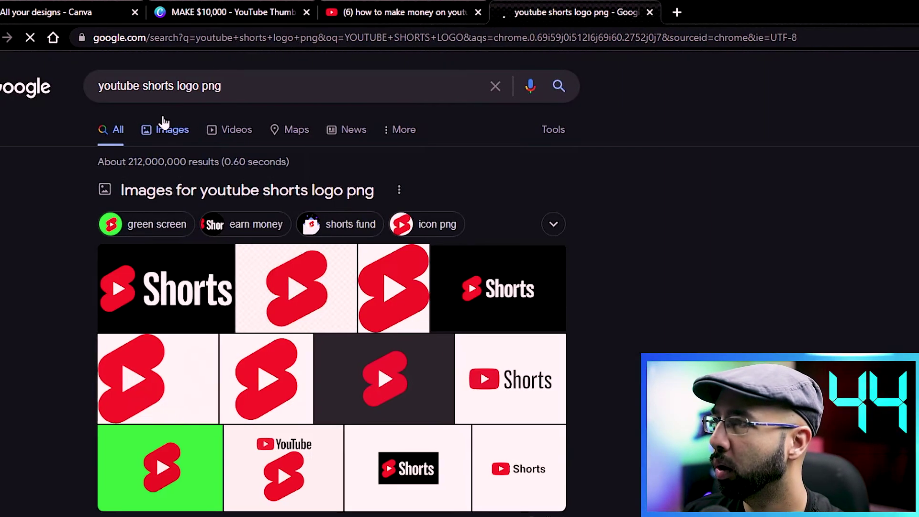
click(162, 128)
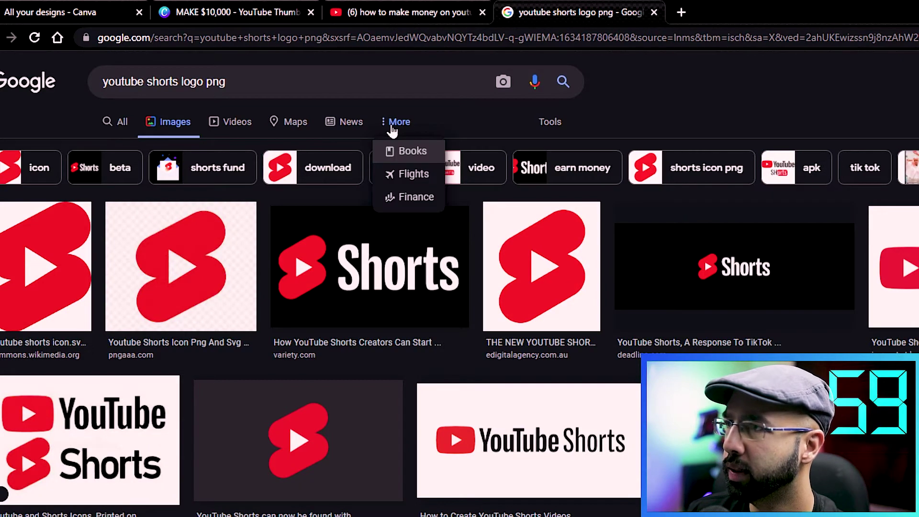
Filter the image results by usage rights to Creative Commons licenses.
click(550, 123)
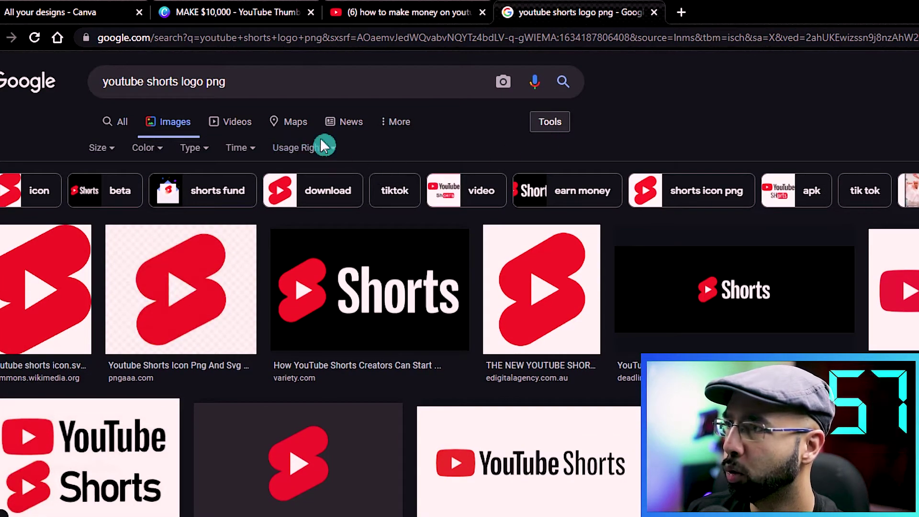
click(326, 150)
click(333, 205)
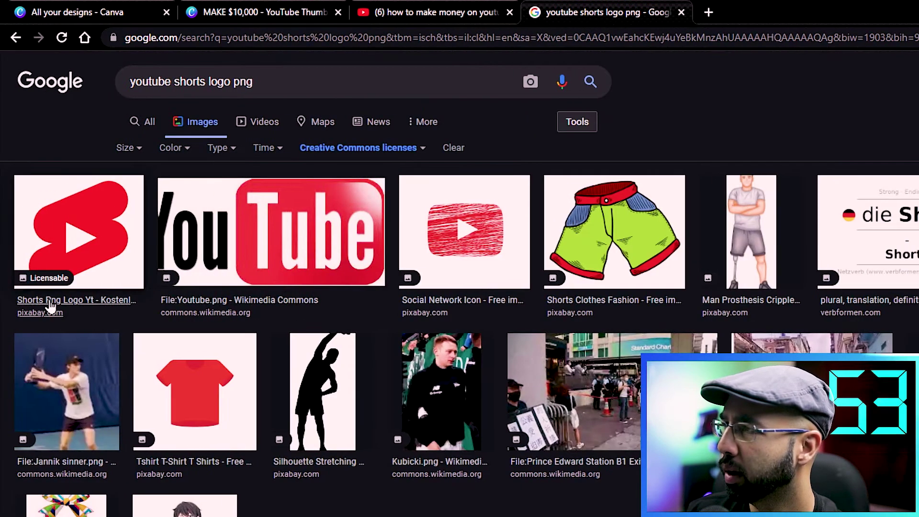
Open the red Shorts logo result on Pixabay and download the image as shorts-png-g92e4fd85a_1920.
click(58, 316)
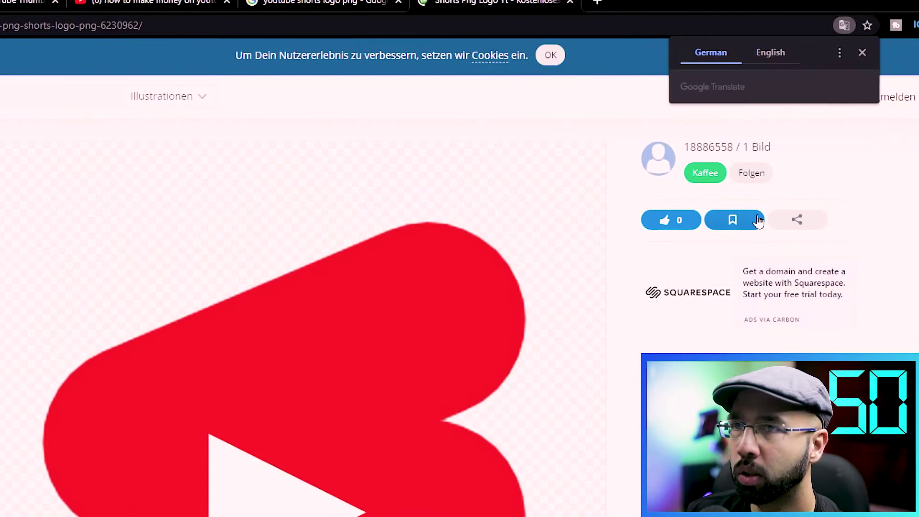
scroll(909, 247, down, 2)
scroll(727, 287, down, 1)
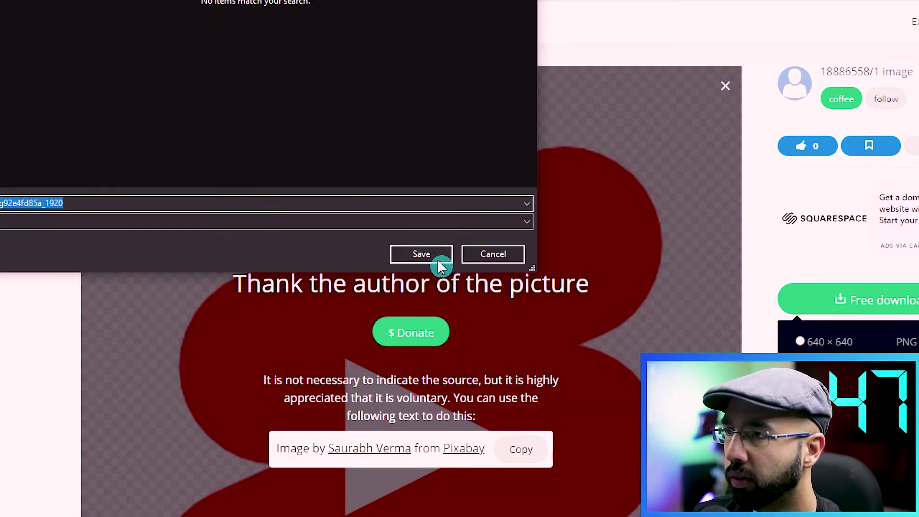
click(435, 255)
Return to the Canva thumbnail design and upload the image shorts-png-g92e4fd85a_1920 from the thumbnail challenge folder.
click(174, 10)
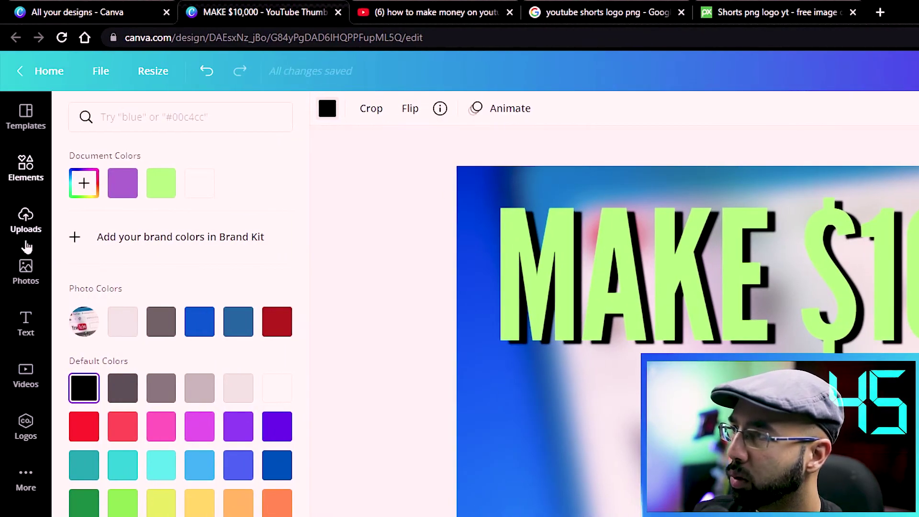
click(22, 229)
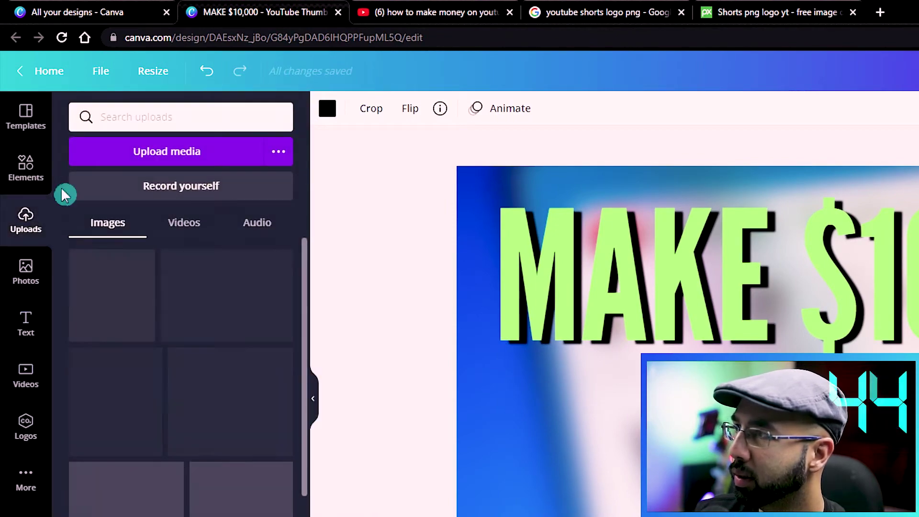
click(142, 149)
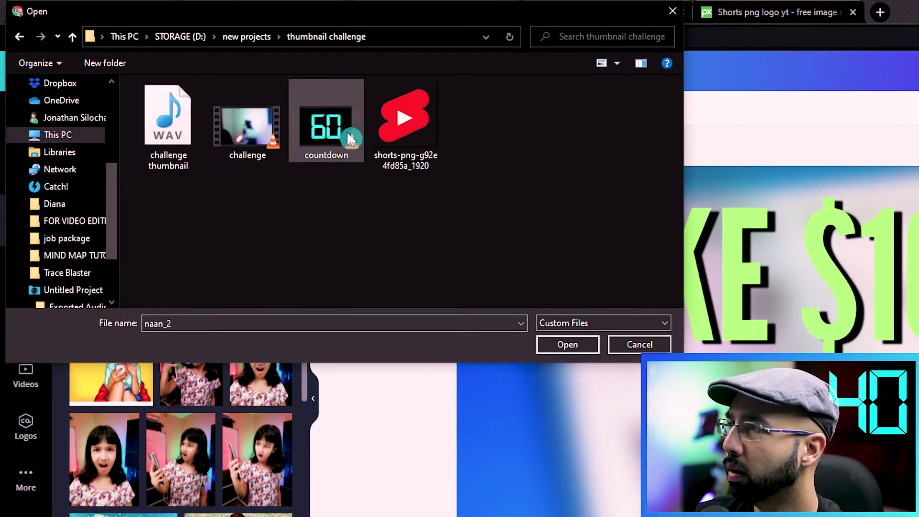
double_click(406, 117)
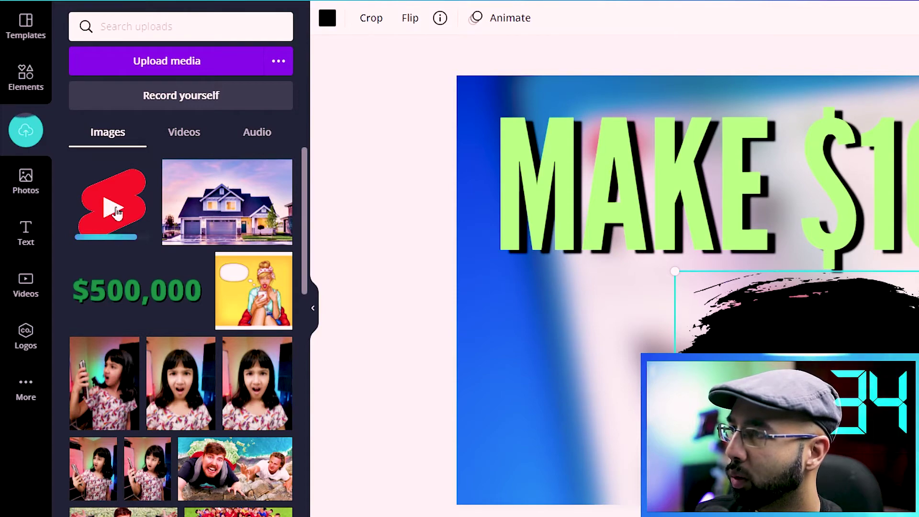
Add the uploaded Shorts logo to the page, place it over the left part of the black splash and shrink it.
click(122, 214)
mouse_move(909, 316)
mouse_down()
mouse_move(851, 354)
mouse_move(829, 438)
mouse_up()
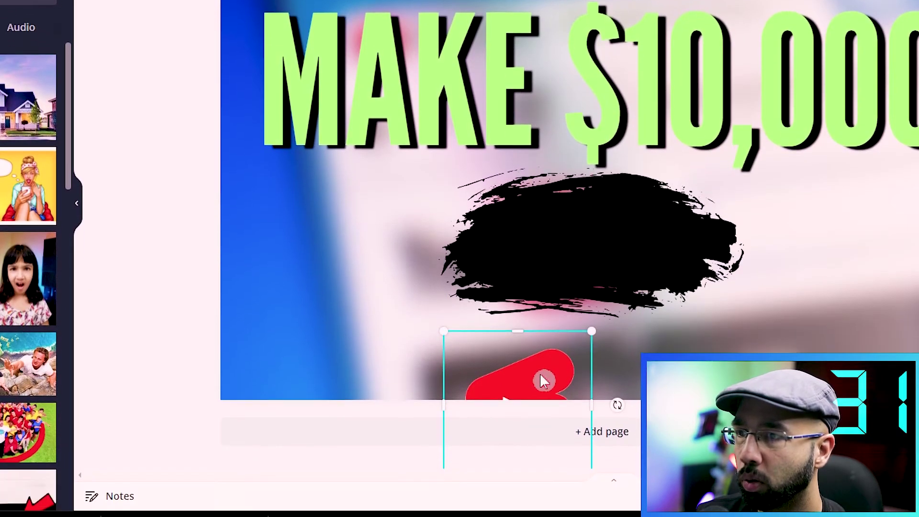
drag(543, 380, 534, 225)
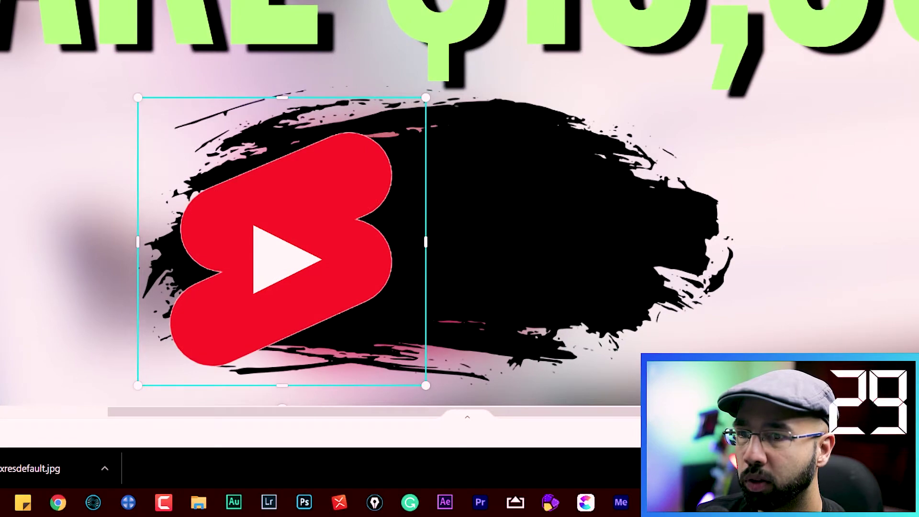
click(163, 223)
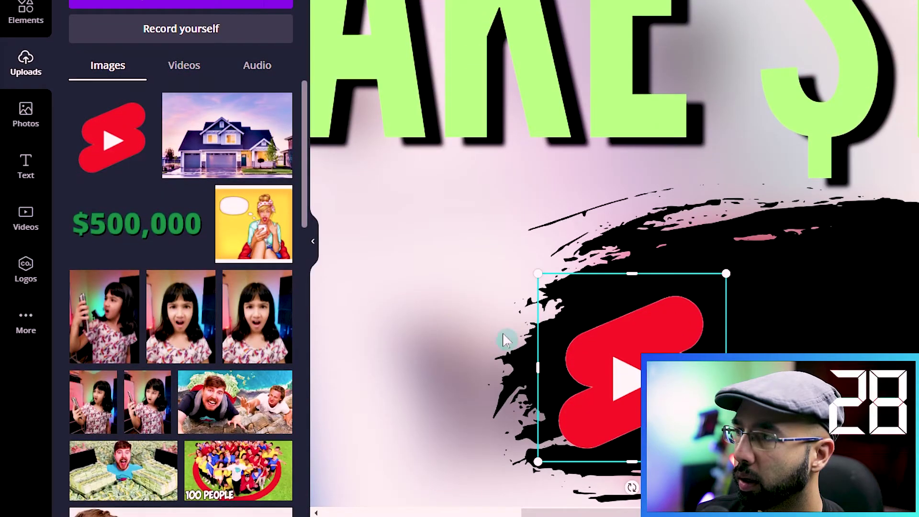
Add the text "Shorts" in white, enlarge it to about size 43.9 and tilt it upward beside the logo.
click(24, 174)
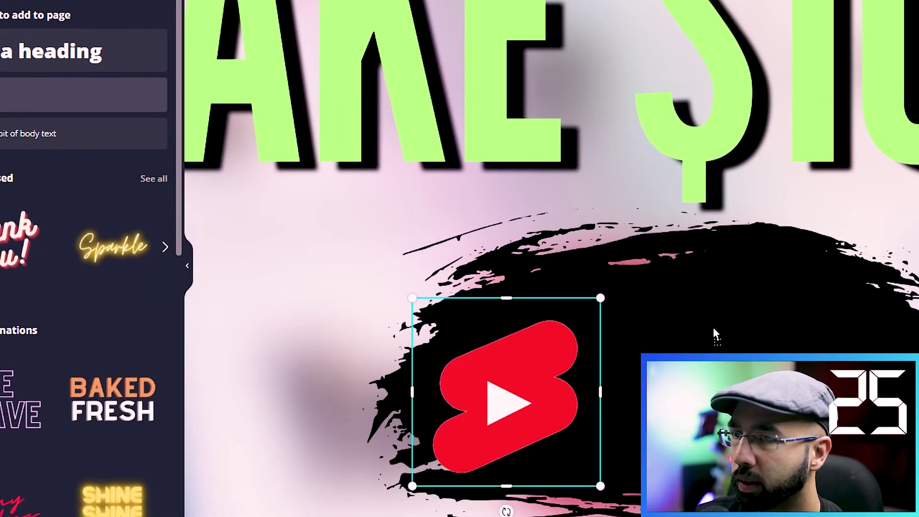
drag(713, 326, 714, 328)
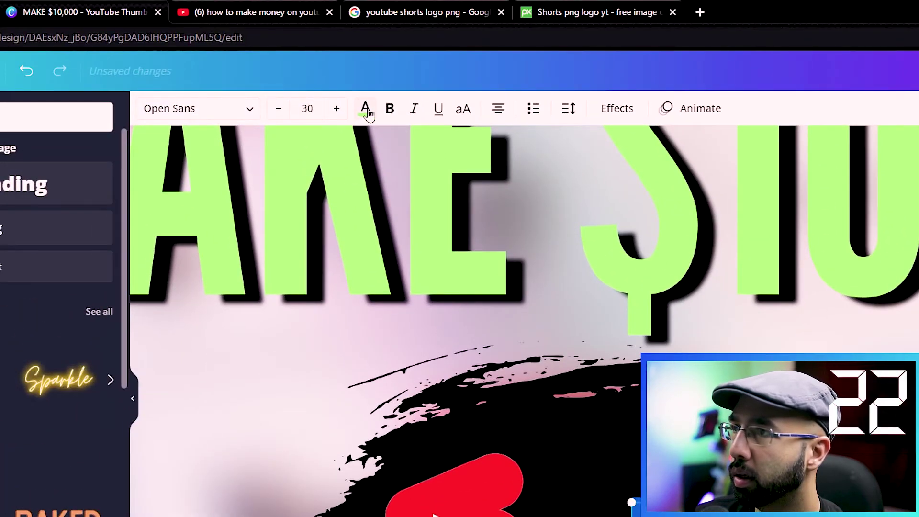
click(366, 110)
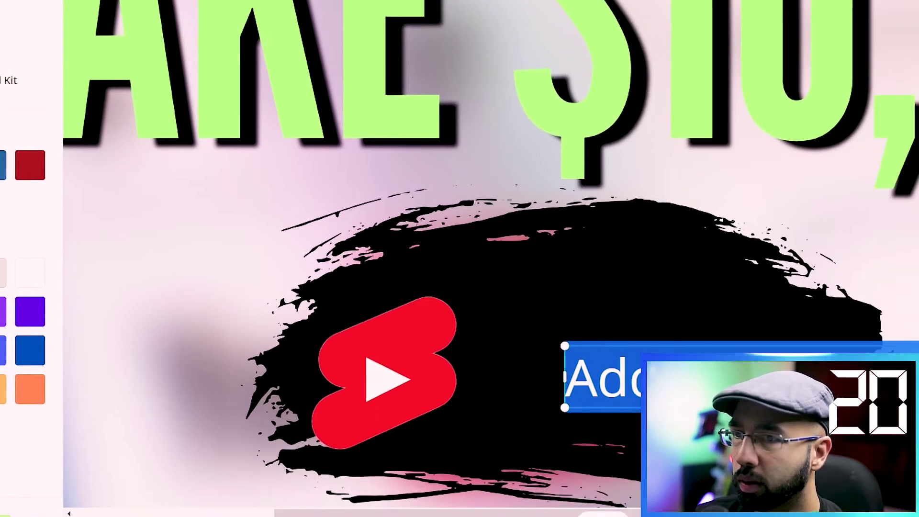
text(Shorts)
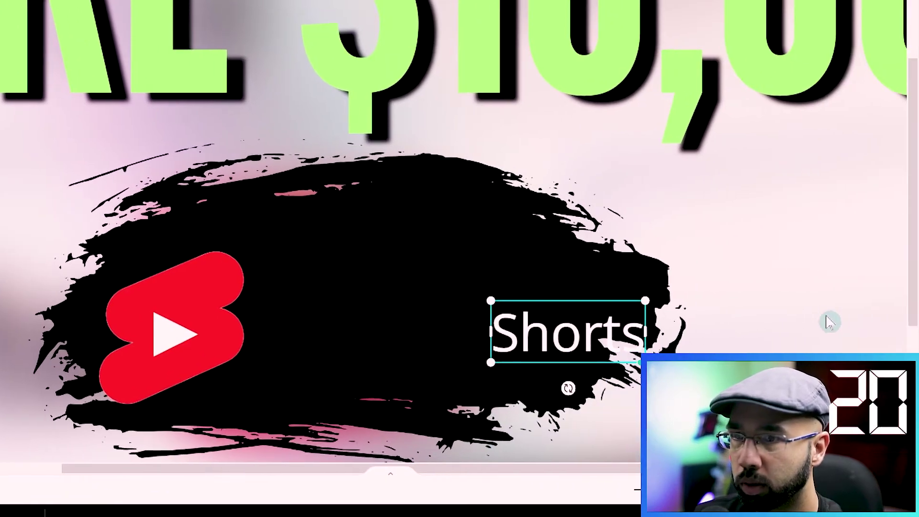
drag(698, 360, 466, 311)
drag(337, 310, 416, 385)
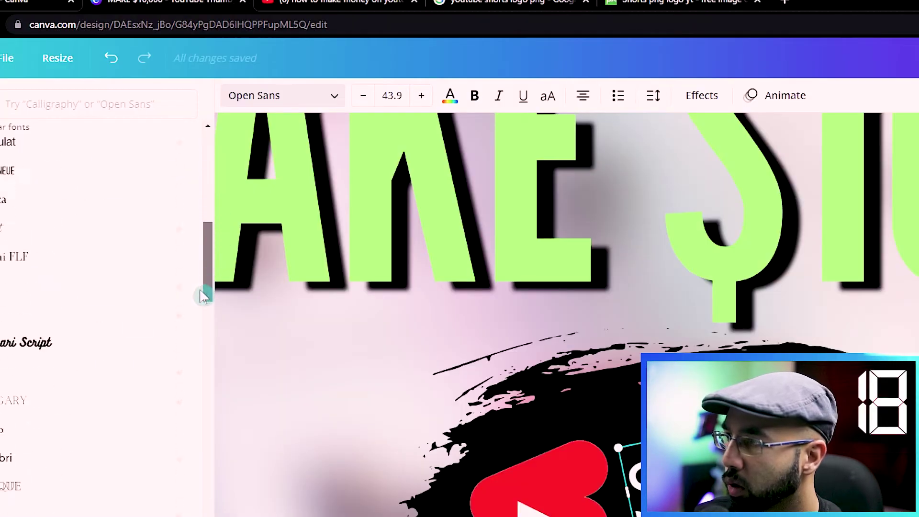
Change the font of the "Shorts" text to a bold, condensed Oswald.
drag(203, 296, 202, 462)
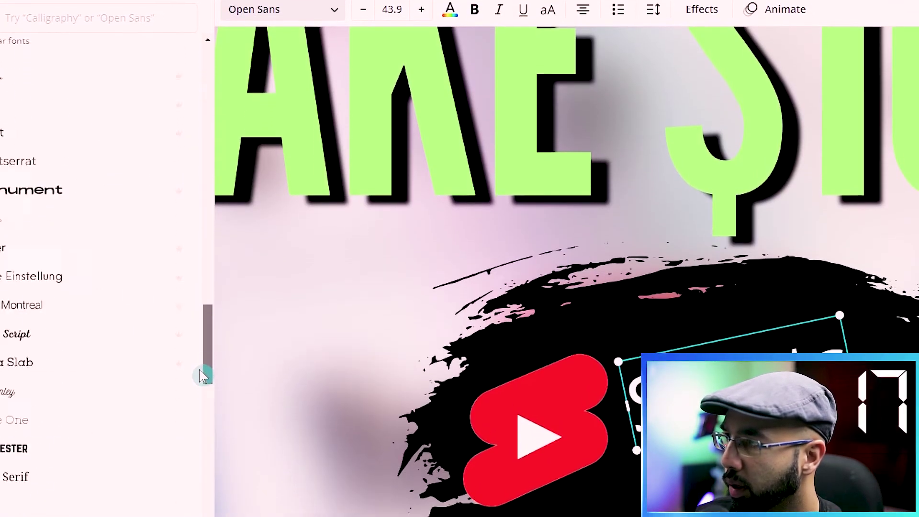
drag(200, 370, 211, 401)
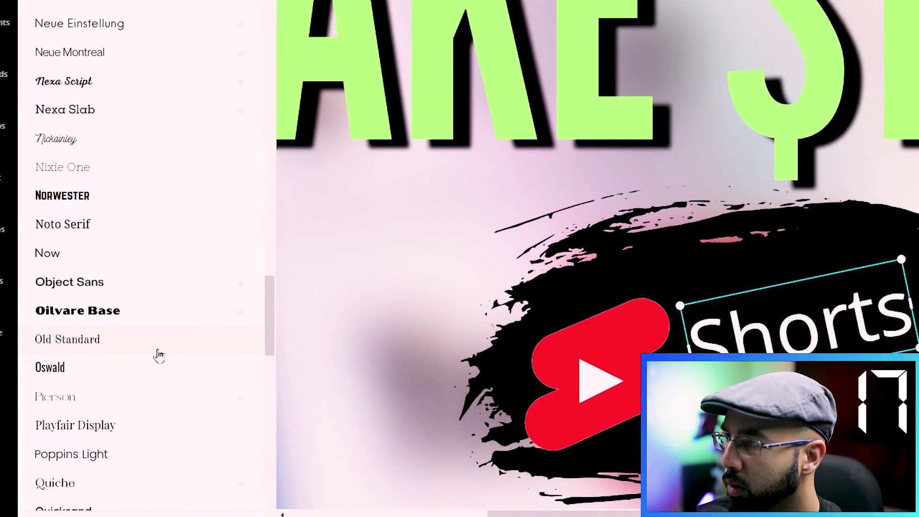
click(159, 350)
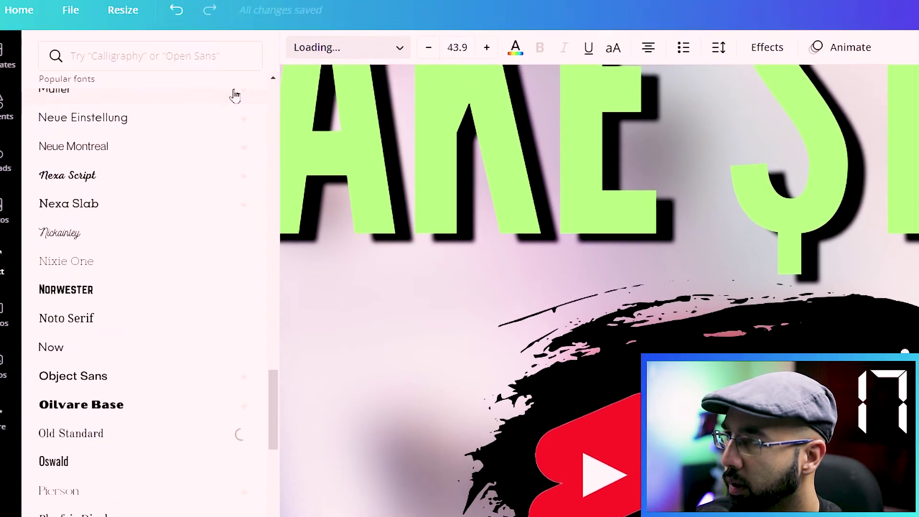
click(69, 373)
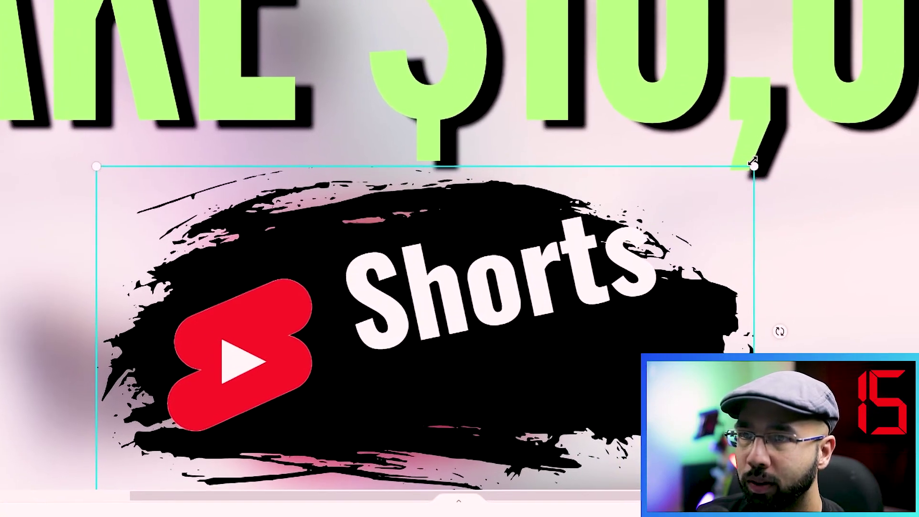
Enlarge the black splash behind the text and scale the Shorts logo up to about 193 × 193.
mouse_move(772, 134)
mouse_down()
mouse_move(780, 124)
mouse_move(794, 139)
mouse_move(787, 143)
mouse_up()
drag(861, 170, 268, 316)
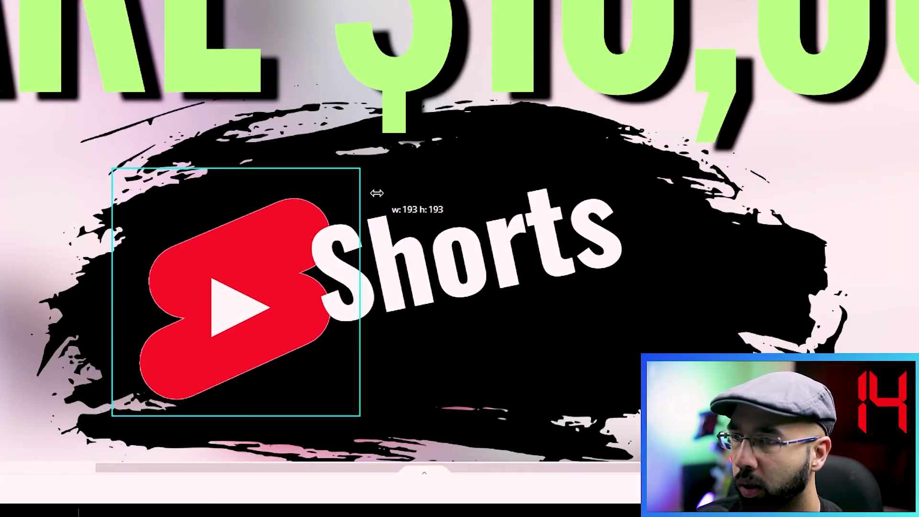
Change the text color of the "MAKE $10,000" heading to a brighter, more saturated green.
click(246, 48)
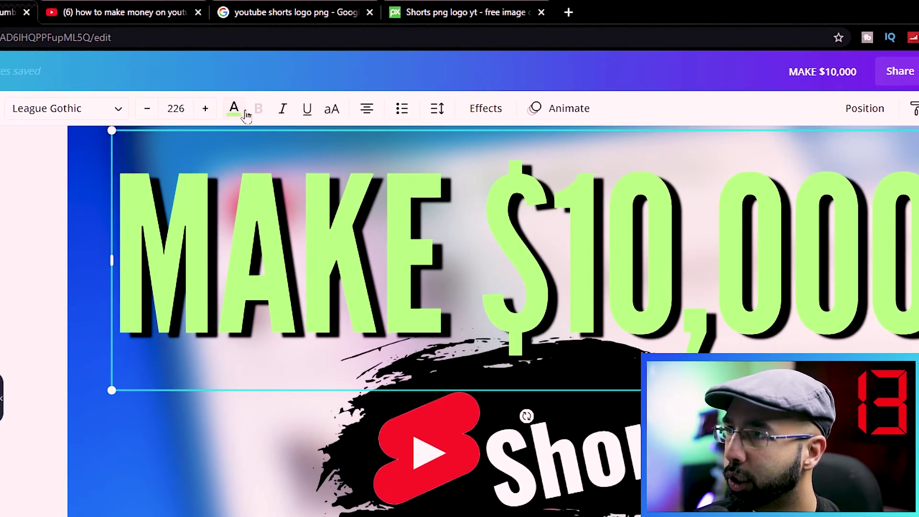
click(244, 111)
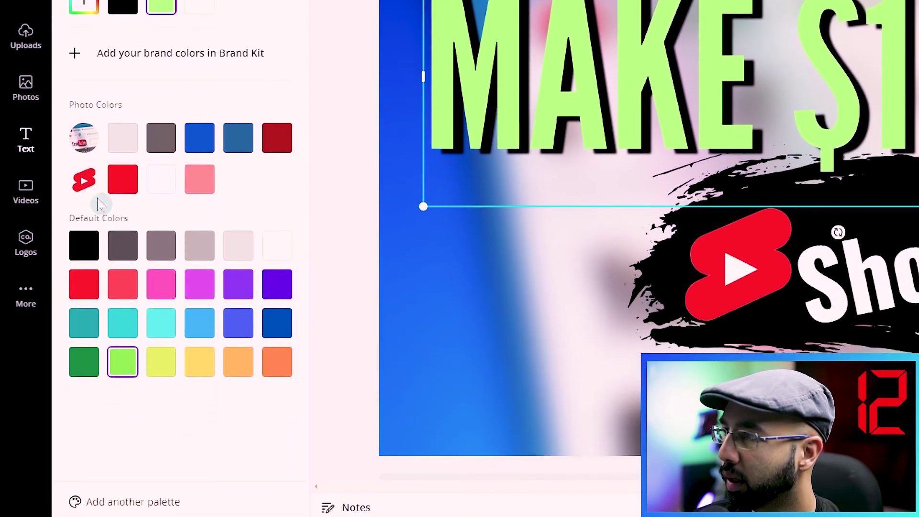
click(83, 4)
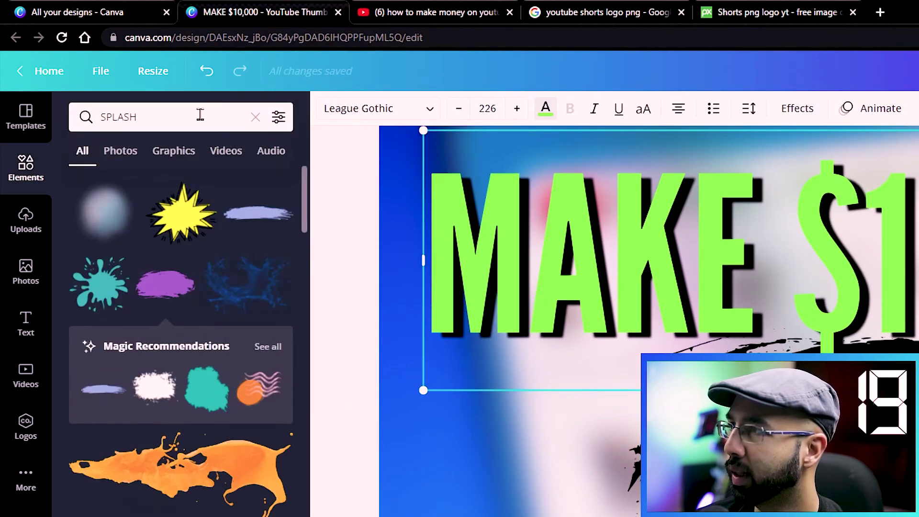
Search the elements for money graphics and add the green cash stacks with gold coins near the page's lower edge.
click(254, 117)
text(mon)
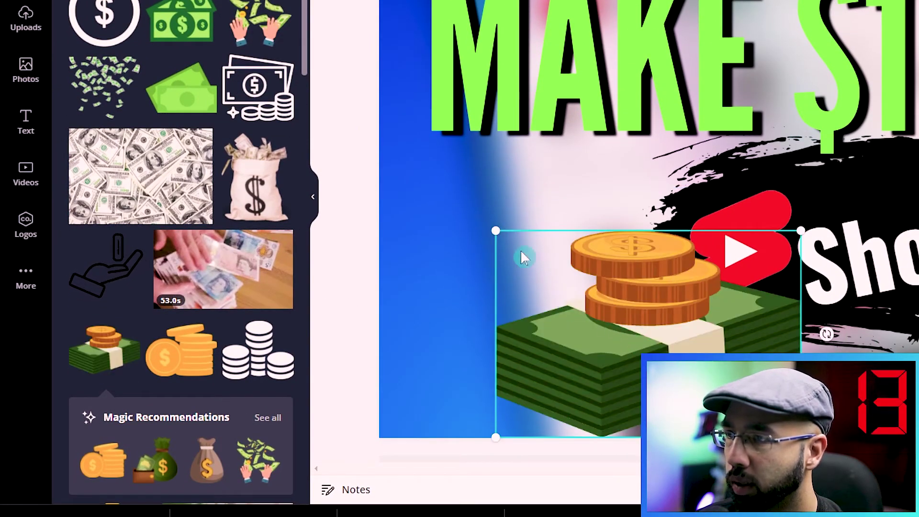
Shrink the cash stacks with gold coins and place them at the page's lower edge, just under the black splash.
drag(496, 231, 585, 292)
drag(670, 335, 765, 357)
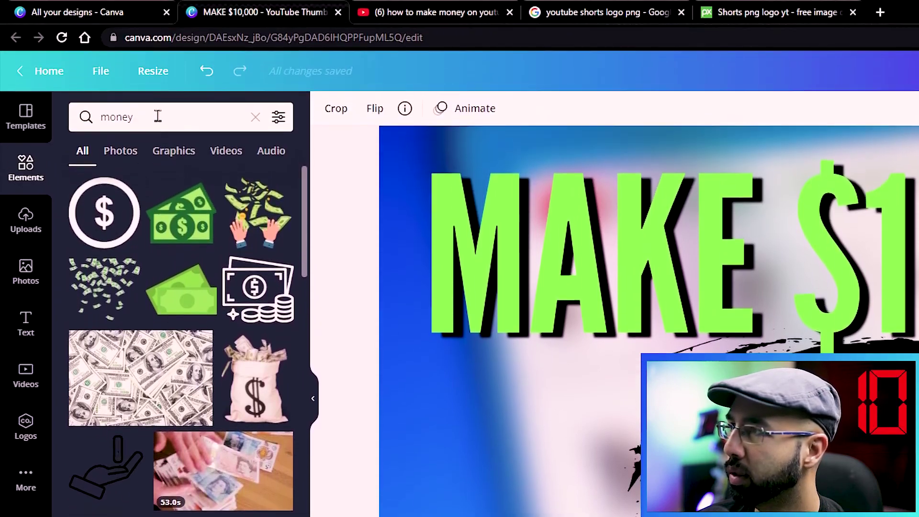
Search the elements for "red arrow" and place the glowing, curved red arrow with the white core beside the black splash.
double_click(156, 117)
text(red arrow)
key(Return)
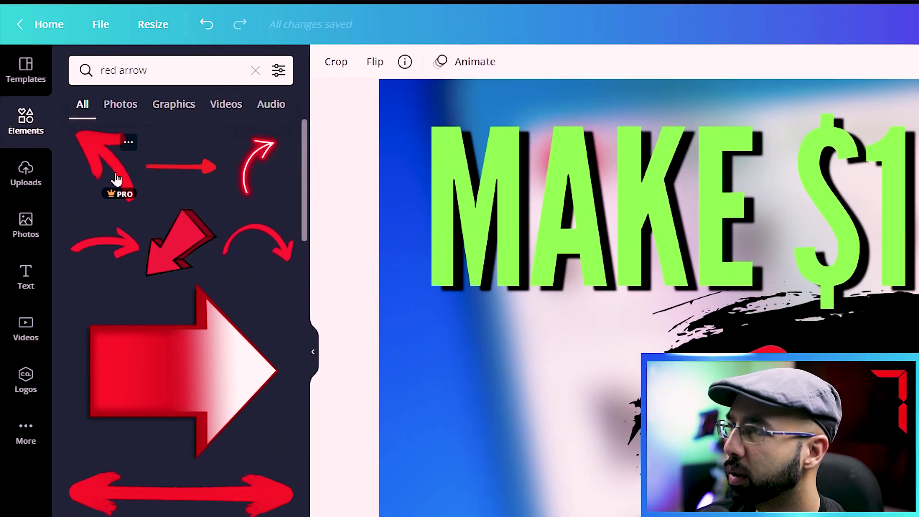
click(258, 165)
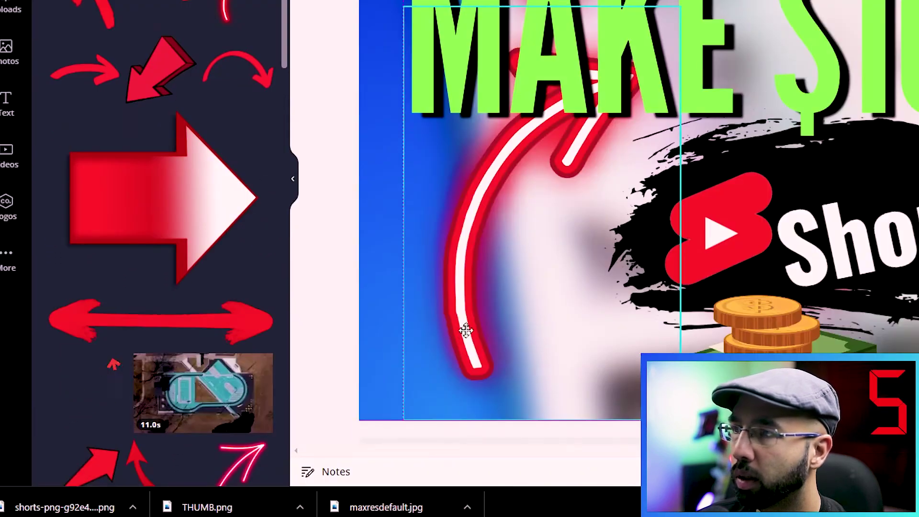
drag(466, 330, 475, 326)
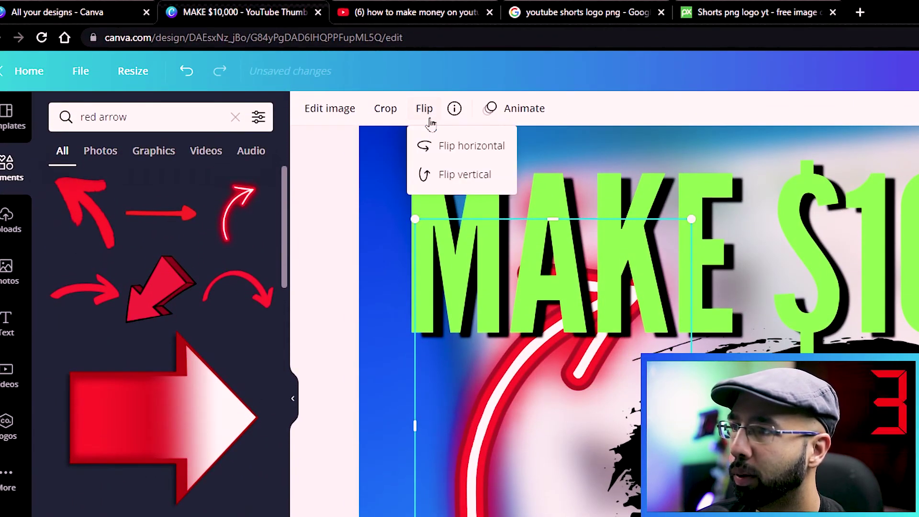
Flip the red arrow vertically and rotate it slightly so its tip points at the cash stacks.
click(480, 175)
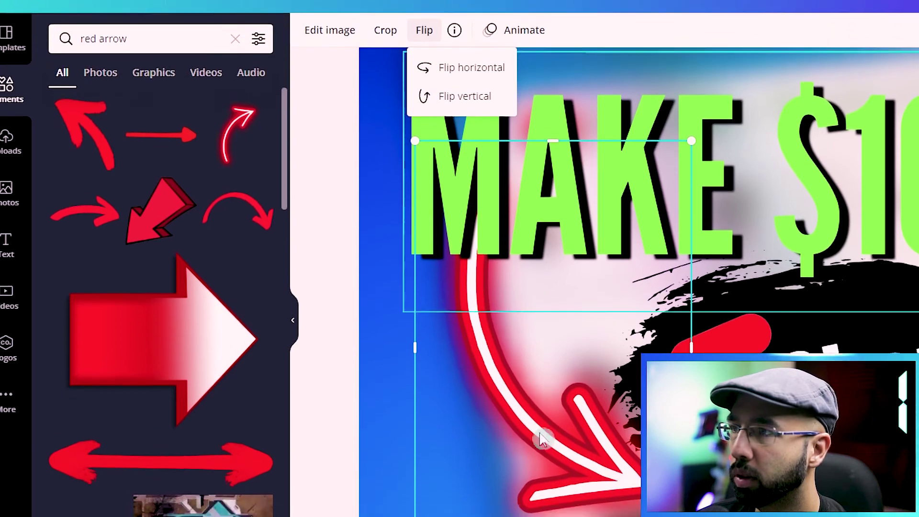
drag(545, 514, 687, 423)
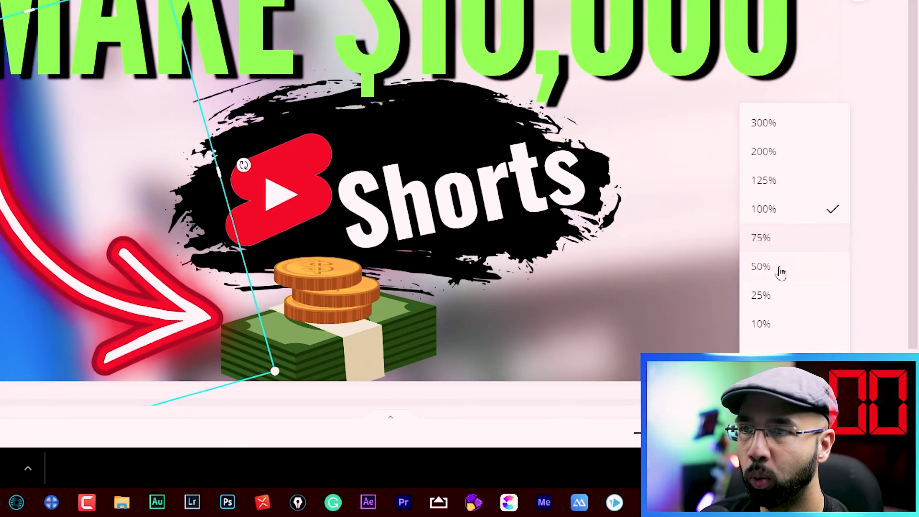
click(761, 266)
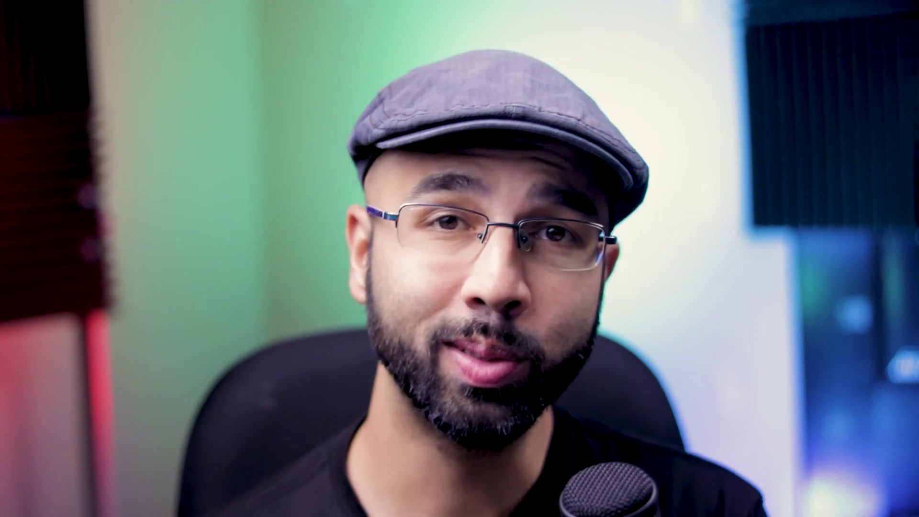